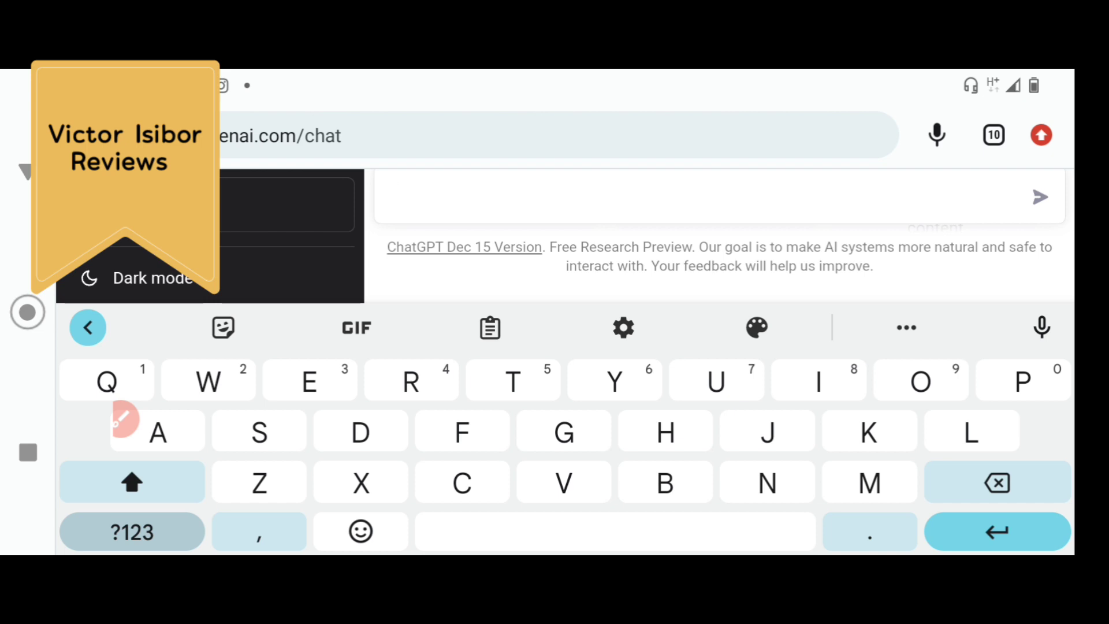
# Step: Ask ChatGPT for 'How to make money online ebook table of contents'
pyautogui.click(665, 432)
pyautogui.write('H')
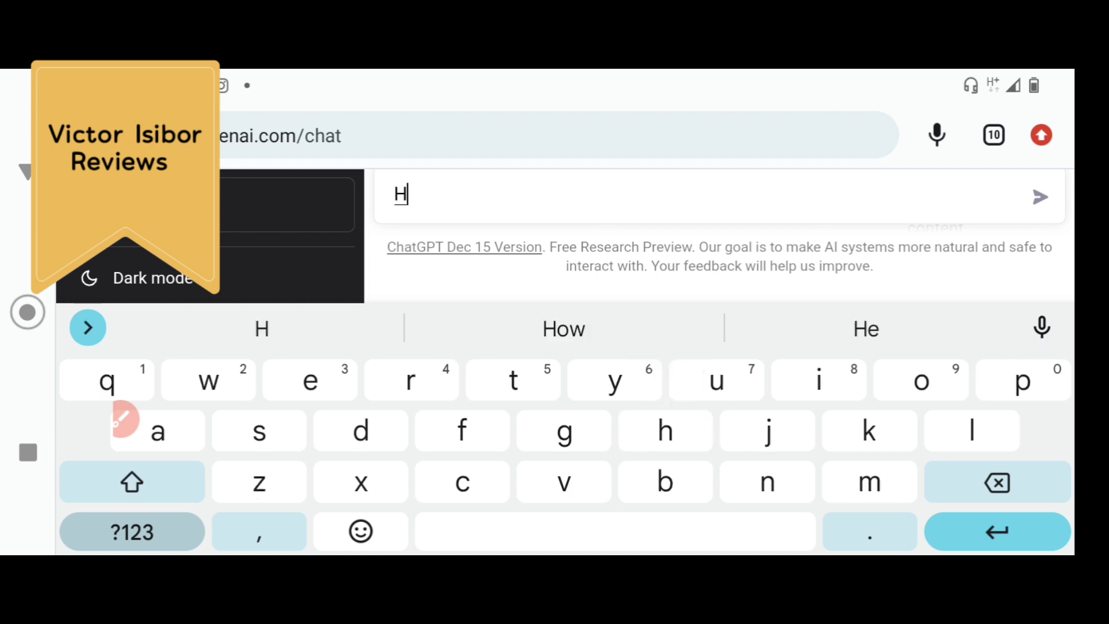
pyautogui.click(921, 381)
pyautogui.write('ow to')
pyautogui.click(563, 328)
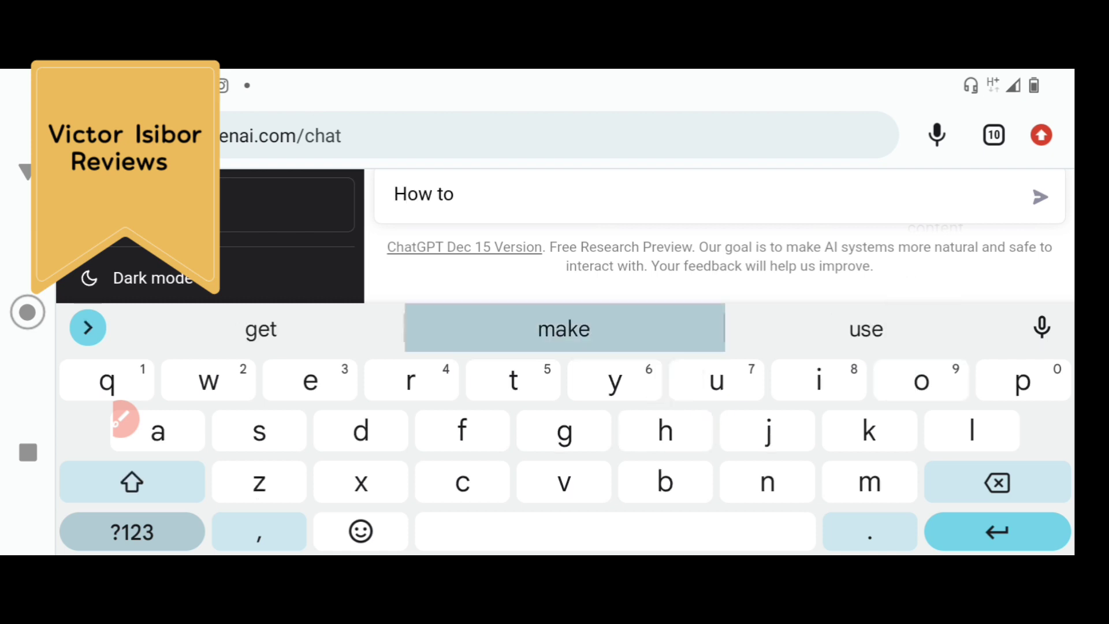
pyautogui.click(563, 329)
pyautogui.click(563, 328)
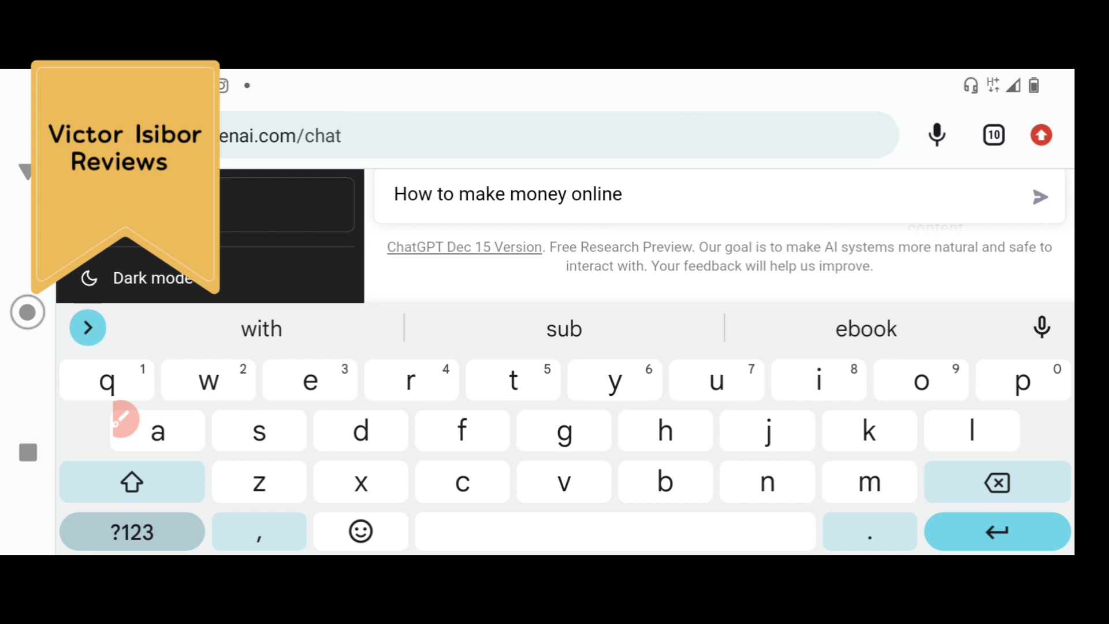
pyautogui.click(866, 329)
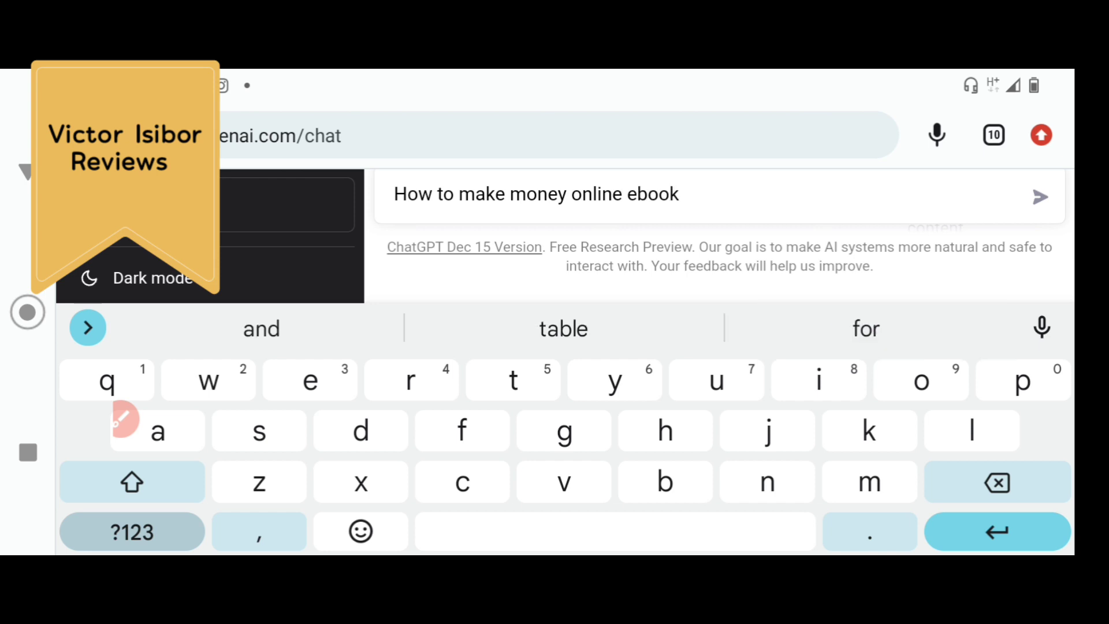
pyautogui.click(564, 329)
pyautogui.write('table of')
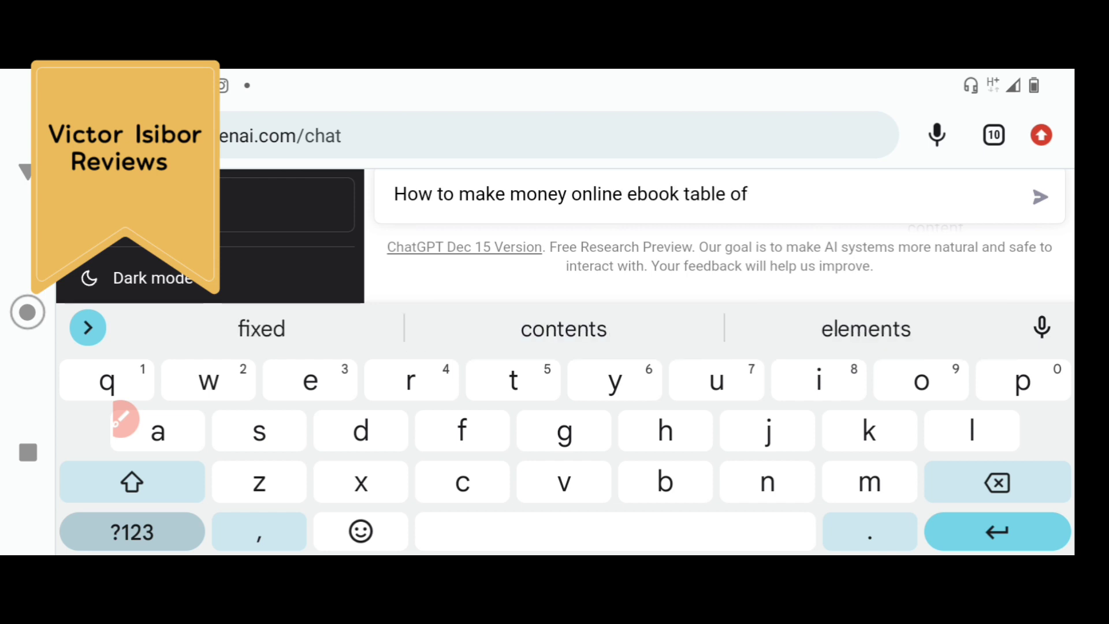
pyautogui.click(563, 328)
pyautogui.click(1040, 196)
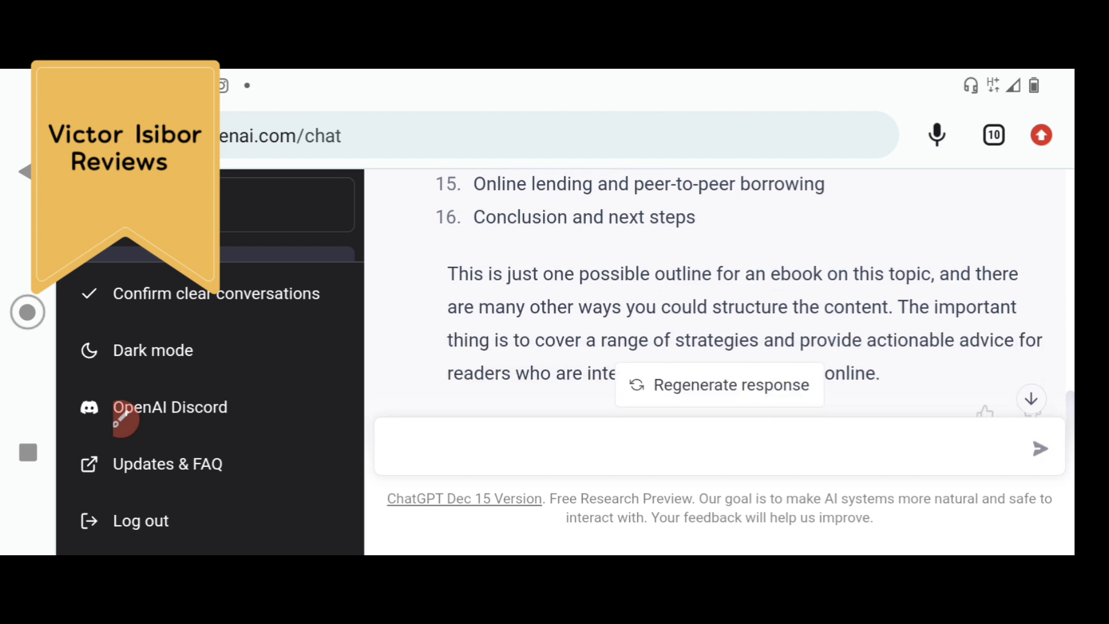
pyautogui.scroll(8, 719, 295)
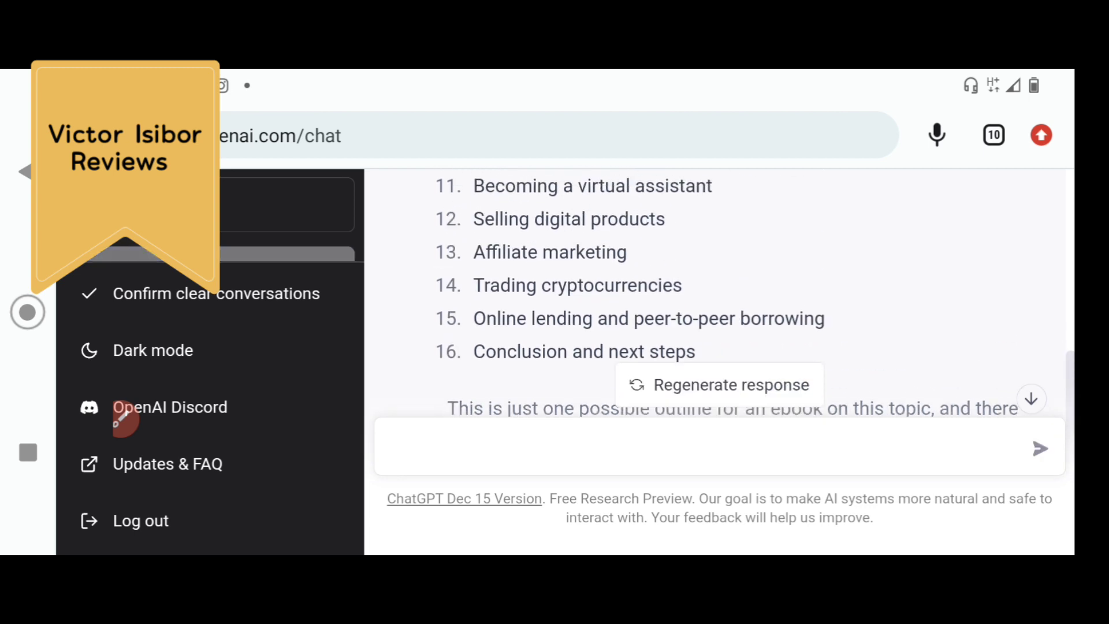
pyautogui.scroll(2, 720, 294)
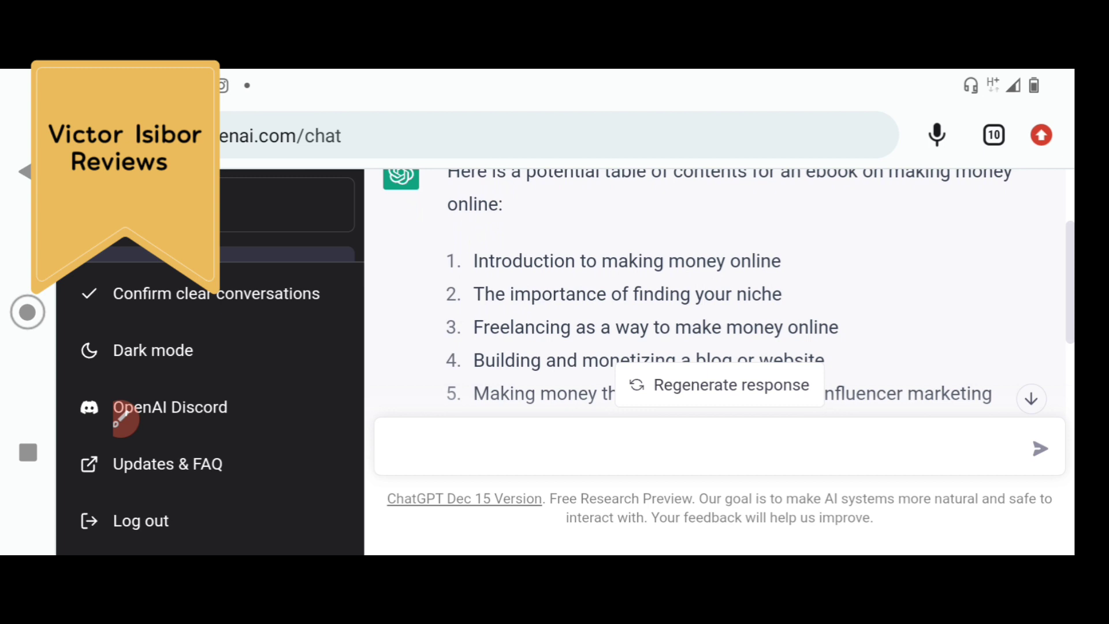
pyautogui.scroll(-1, 728, 294)
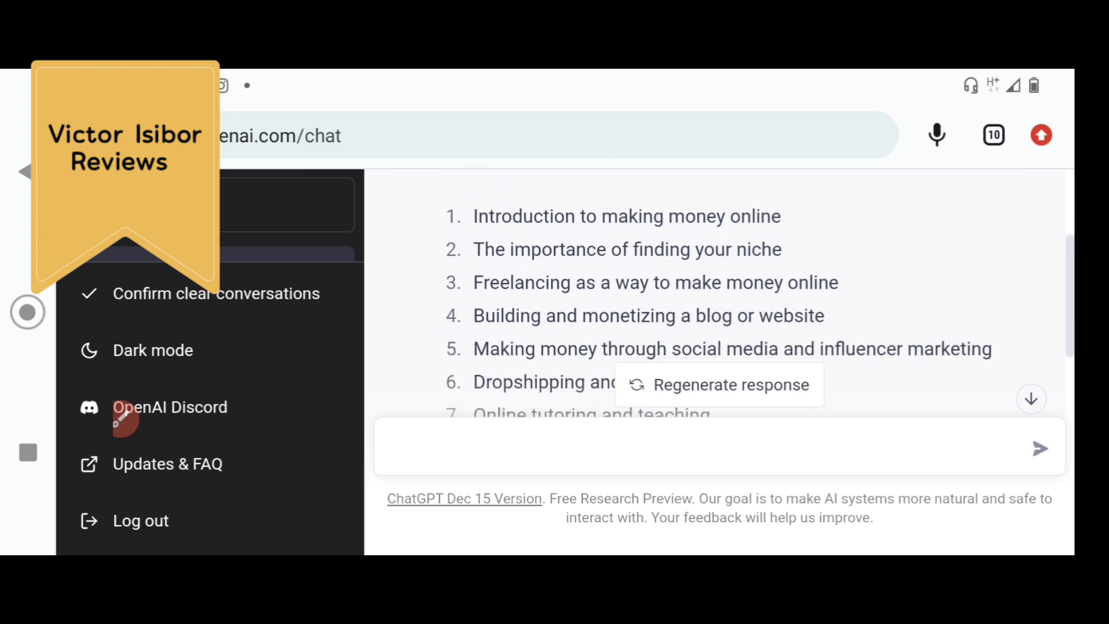
pyautogui.scroll(1, 728, 296)
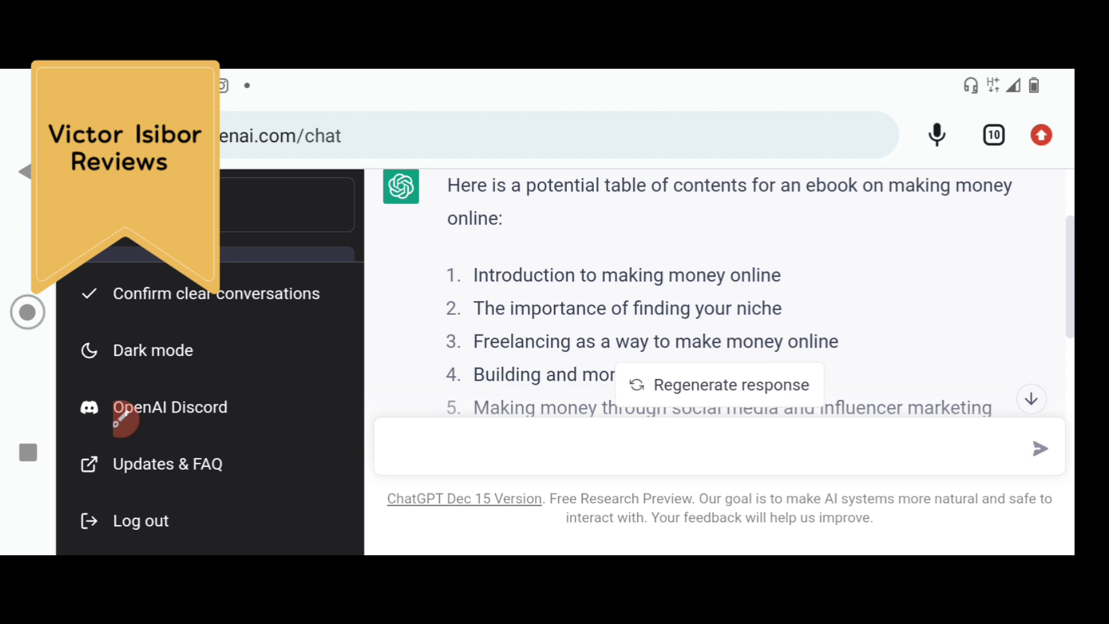
pyautogui.scroll(-2, 728, 294)
pyautogui.scroll(-5, 728, 295)
pyautogui.scroll(-2, 728, 295)
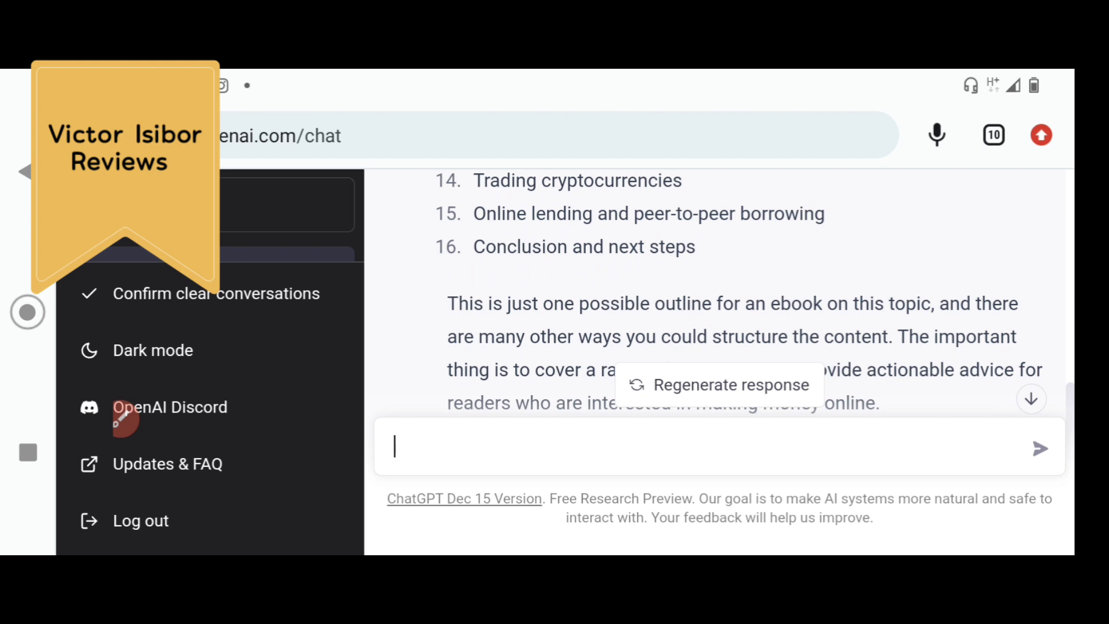
# Step: Send a 'Continue' follow-up so ChatGPT extends the outline past item 16
pyautogui.click(702, 446)
pyautogui.write('C')
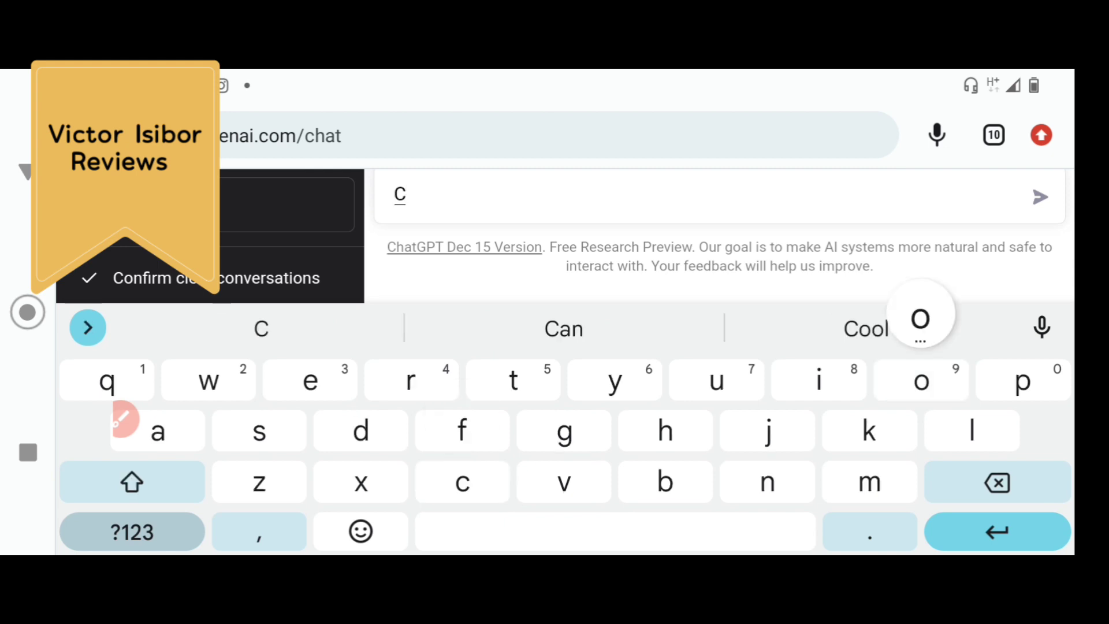
pyautogui.write('ont')
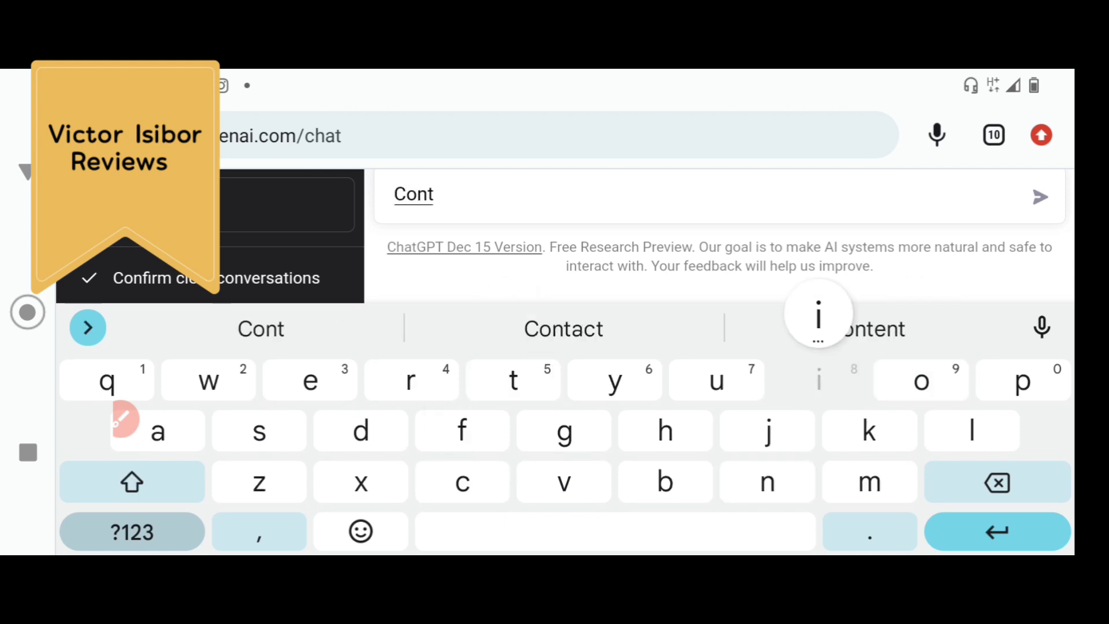
pyautogui.write('inu')
pyautogui.click(564, 329)
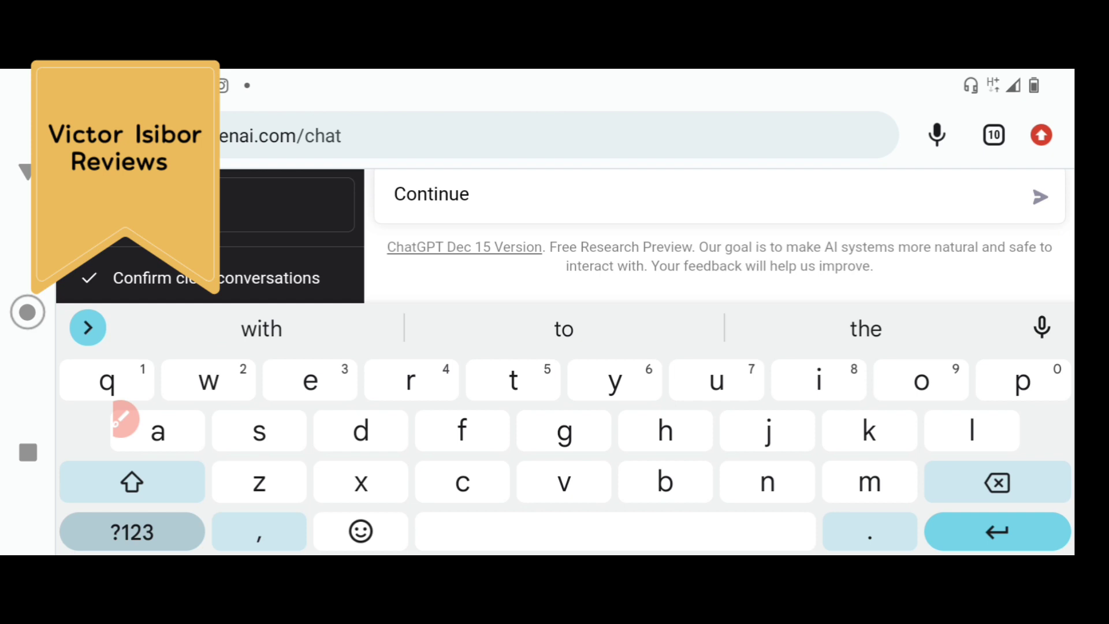
pyautogui.click(1040, 197)
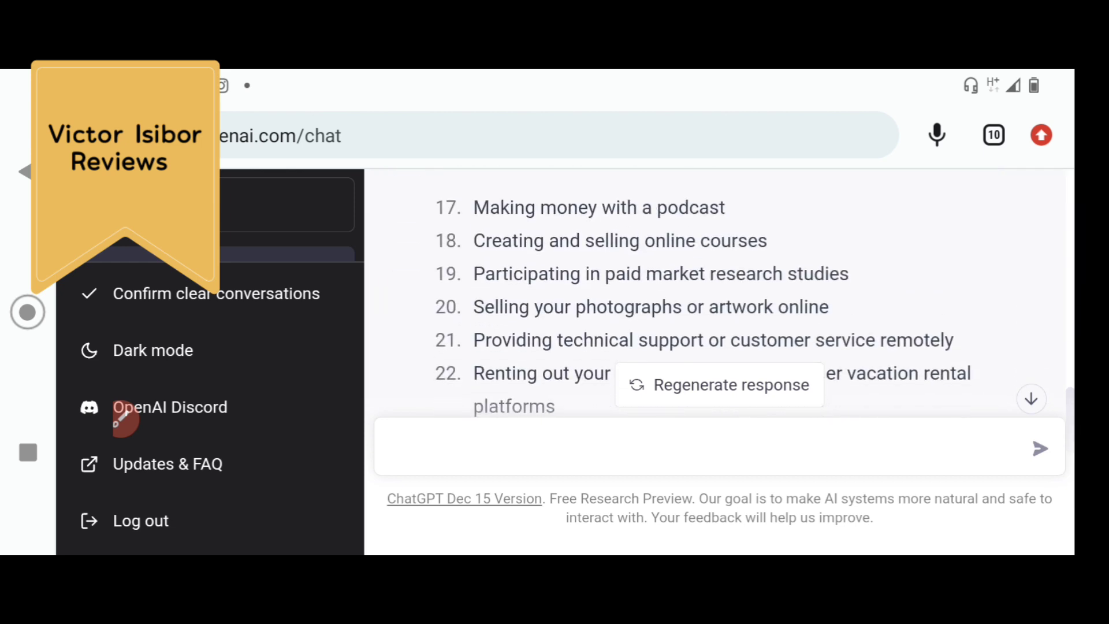
pyautogui.scroll(2, 719, 294)
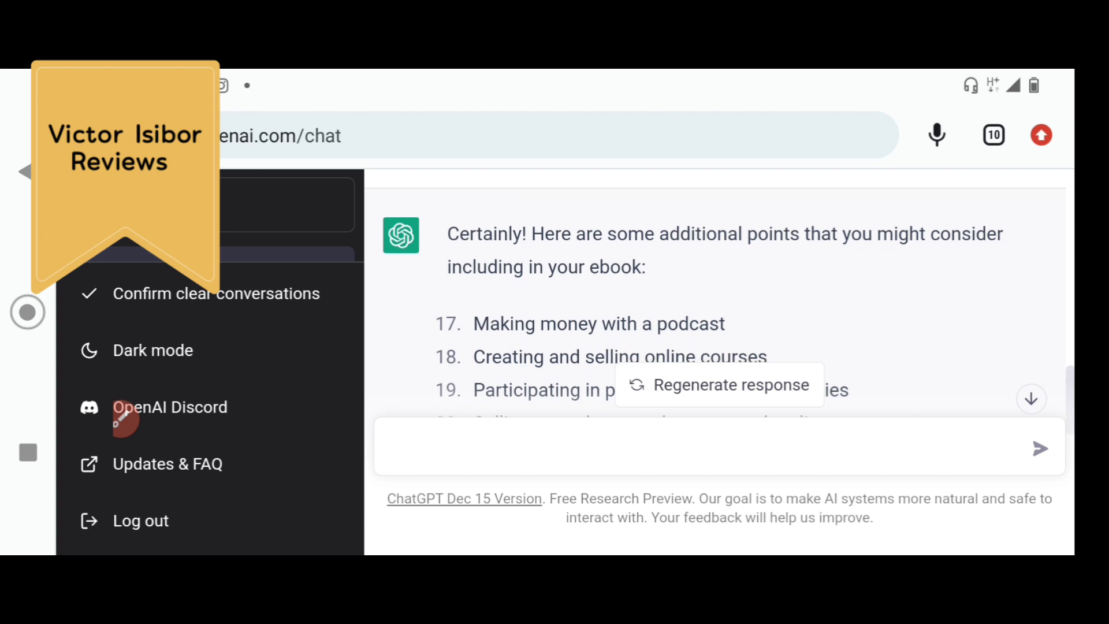
pyautogui.scroll(-3, 720, 295)
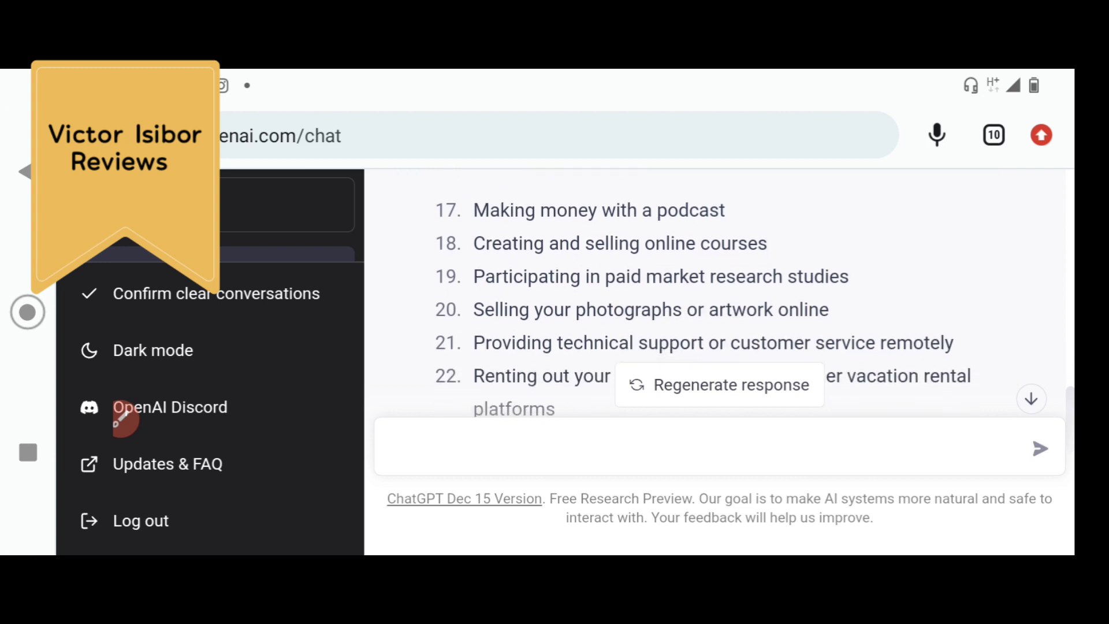
pyautogui.scroll(-5, 719, 295)
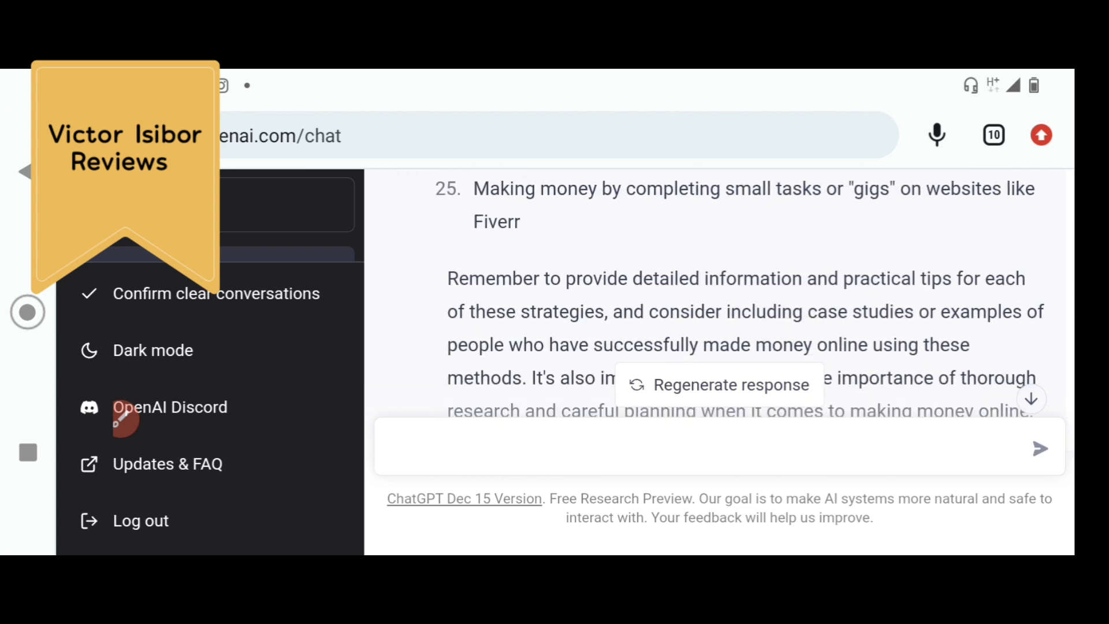
pyautogui.scroll(1, 720, 295)
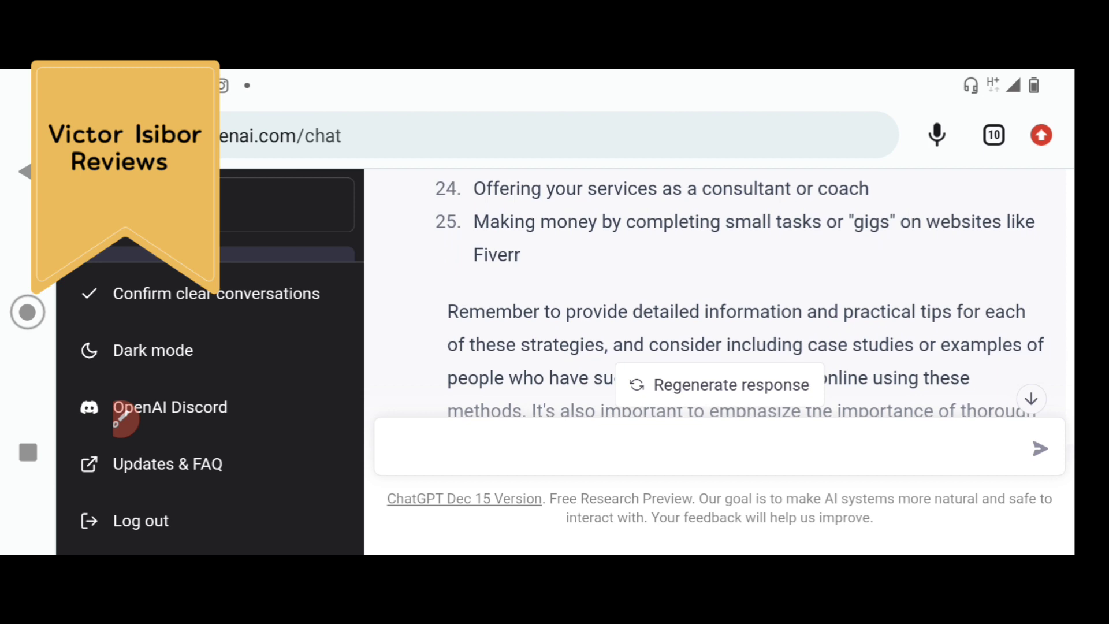
pyautogui.scroll(-3, 720, 295)
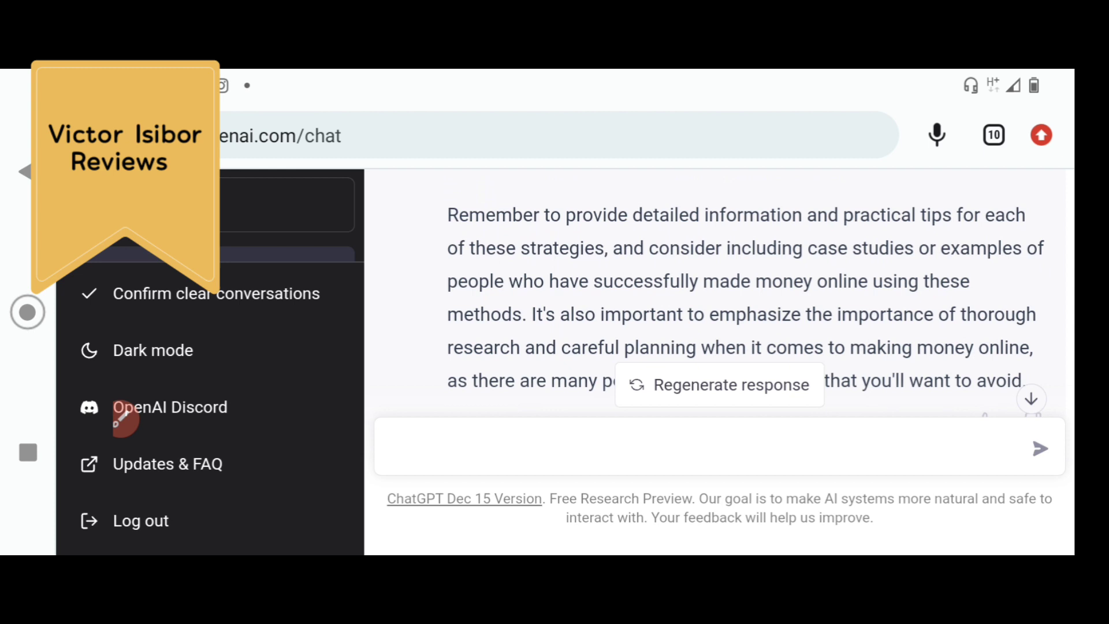
pyautogui.scroll(8, 719, 296)
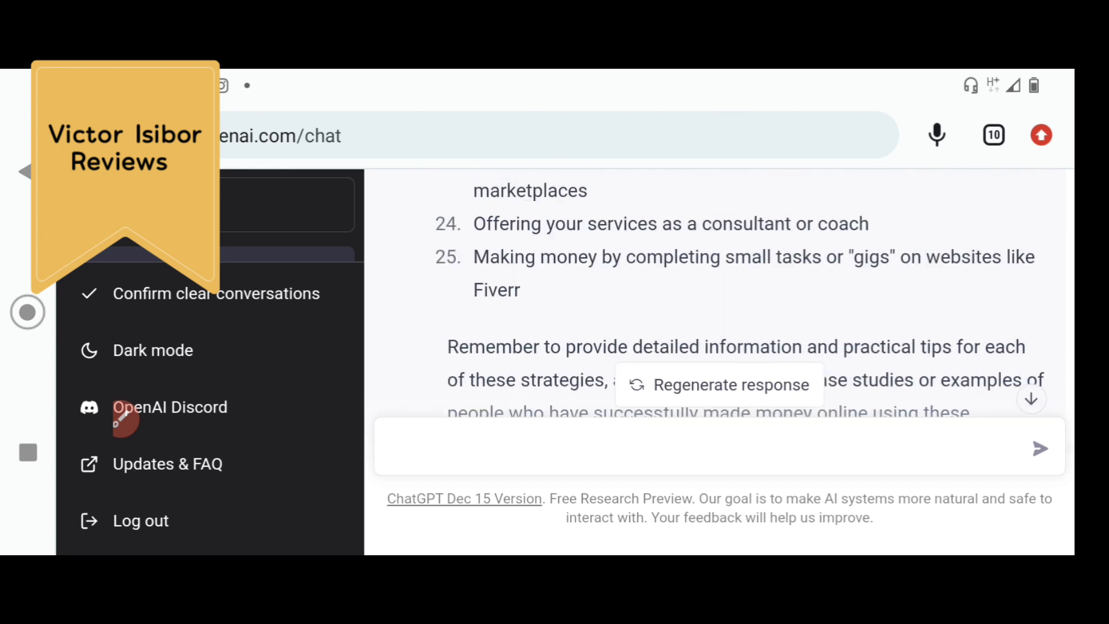
pyautogui.scroll(4, 719, 295)
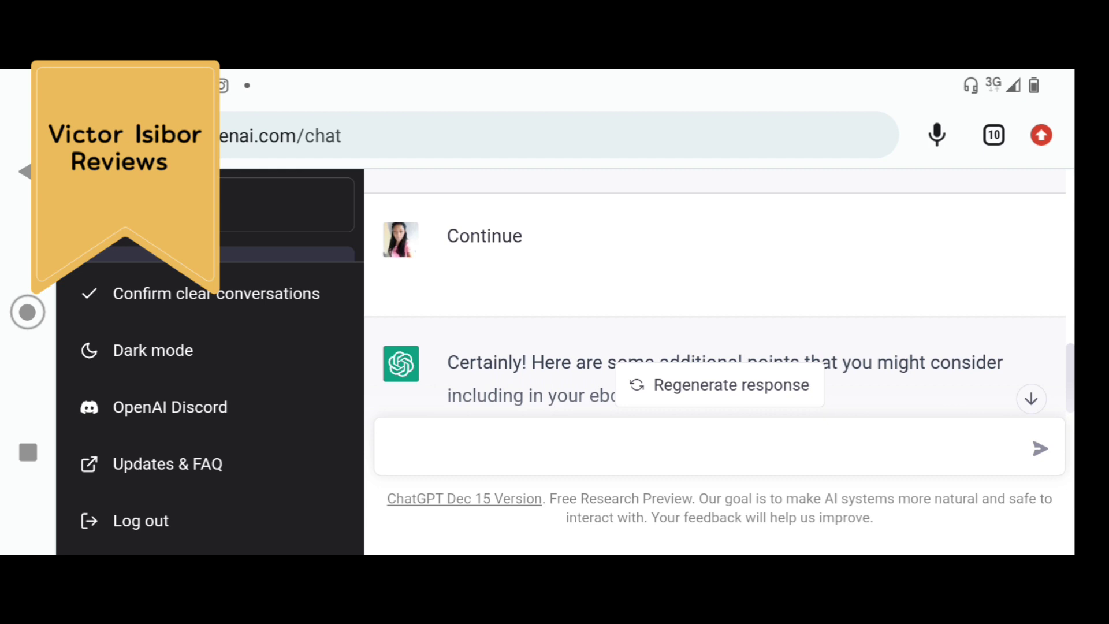
pyautogui.moveTo(451, 282); pyautogui.dragTo(460, 270)
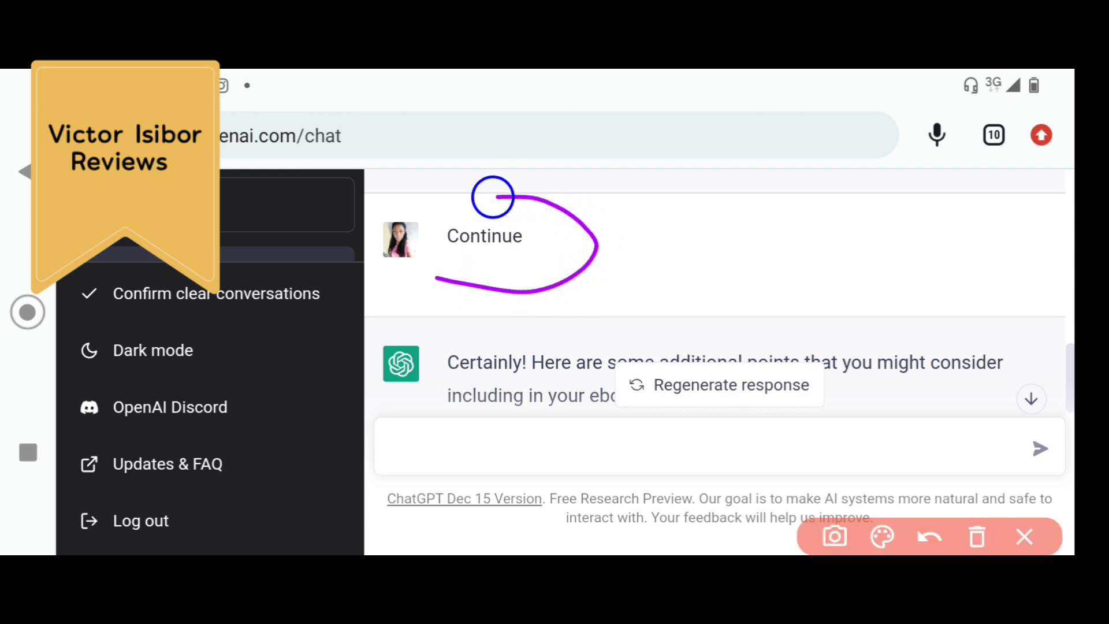
pyautogui.moveTo(754, 197); pyautogui.dragTo(603, 248)
pyautogui.moveTo(651, 198); pyautogui.dragTo(665, 263)
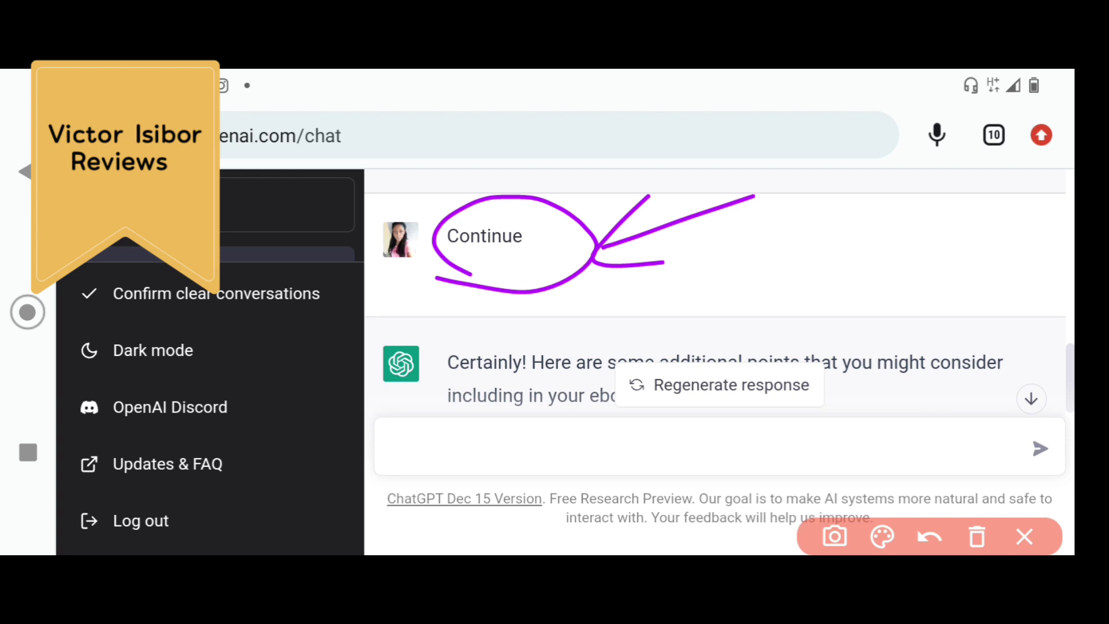
pyautogui.click(930, 537)
pyautogui.click(929, 537)
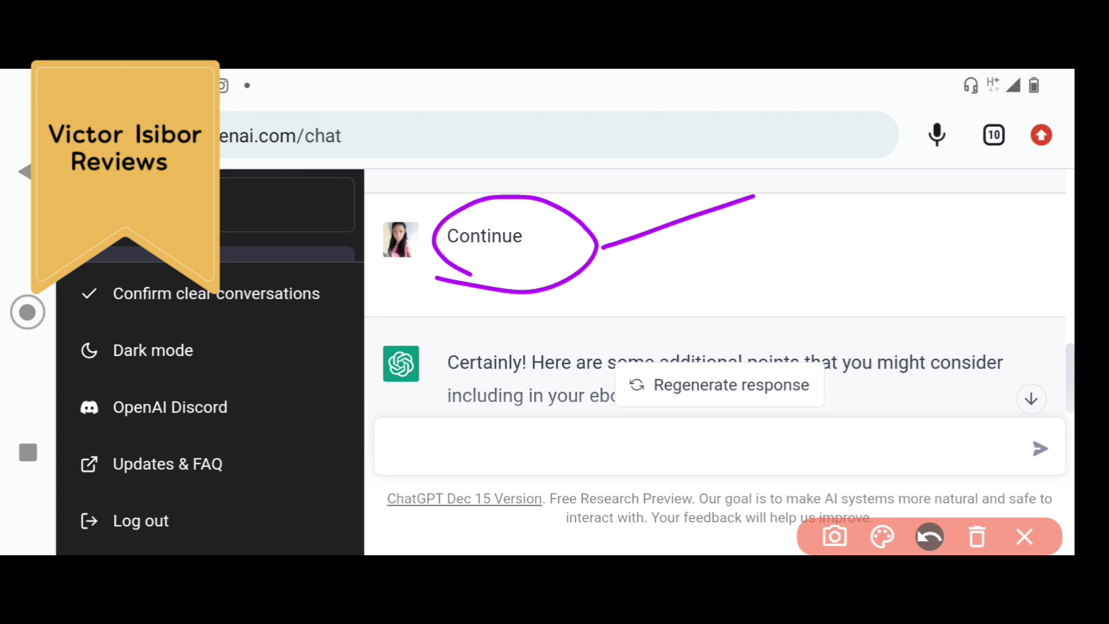
pyautogui.click(930, 536)
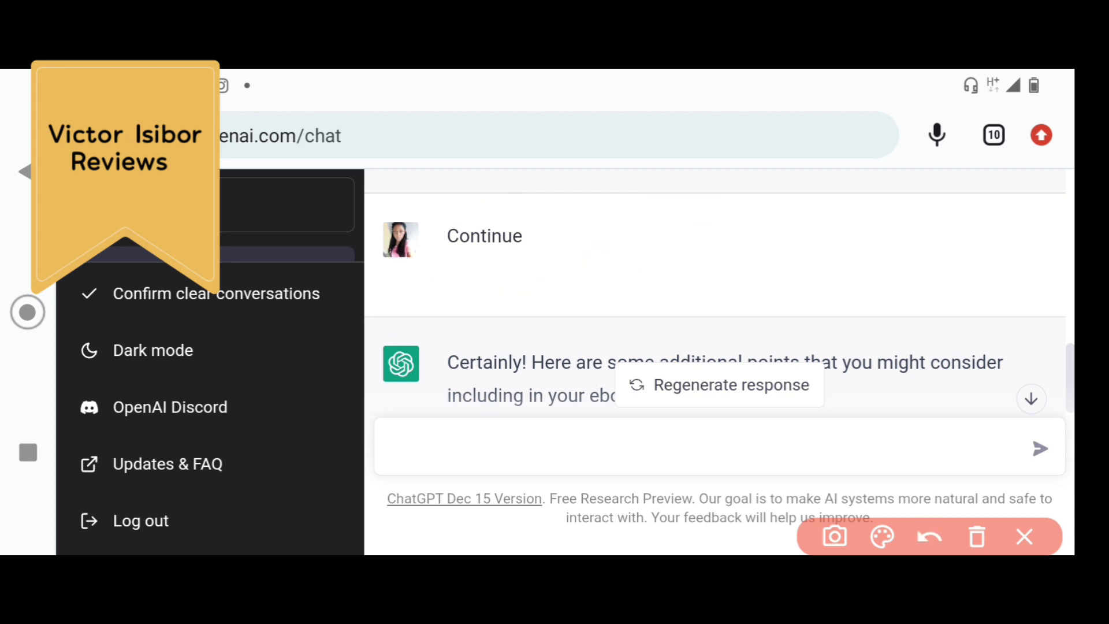
pyautogui.click(1024, 536)
pyautogui.scroll(5, 720, 303)
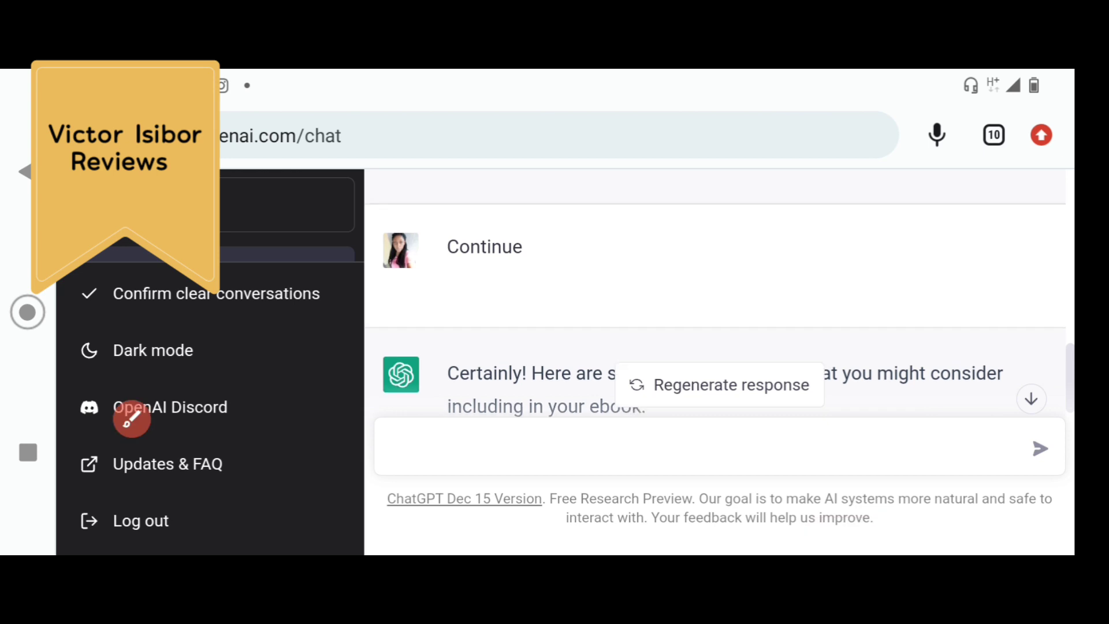
pyautogui.scroll(-8, 720, 304)
pyautogui.scroll(4, 719, 304)
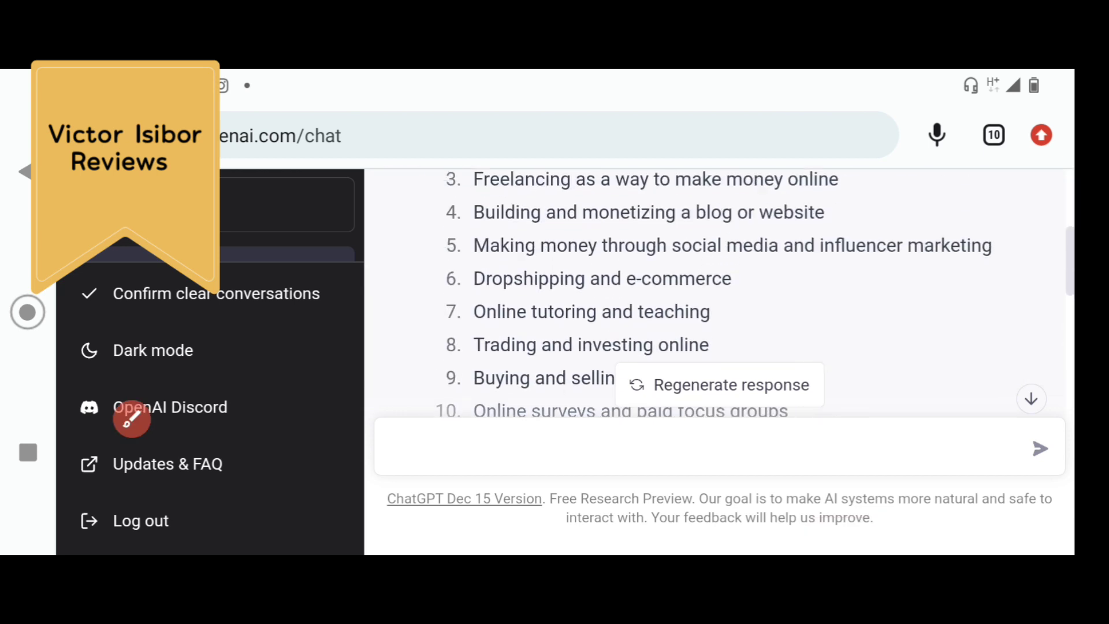
pyautogui.scroll(1, 719, 303)
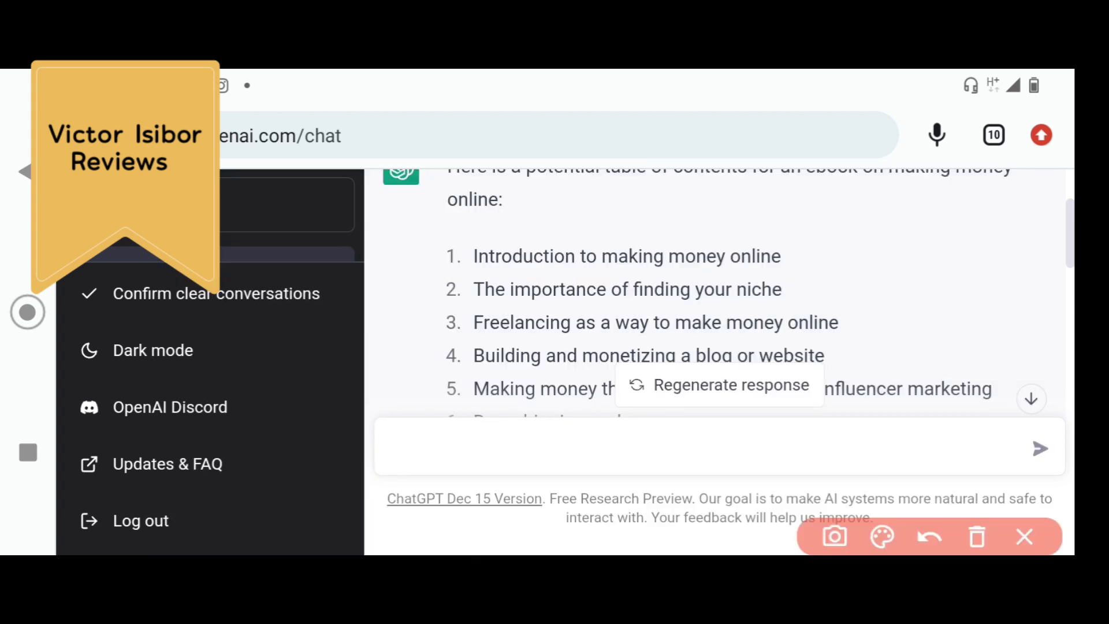
pyautogui.moveTo(789, 247); pyautogui.dragTo(884, 192)
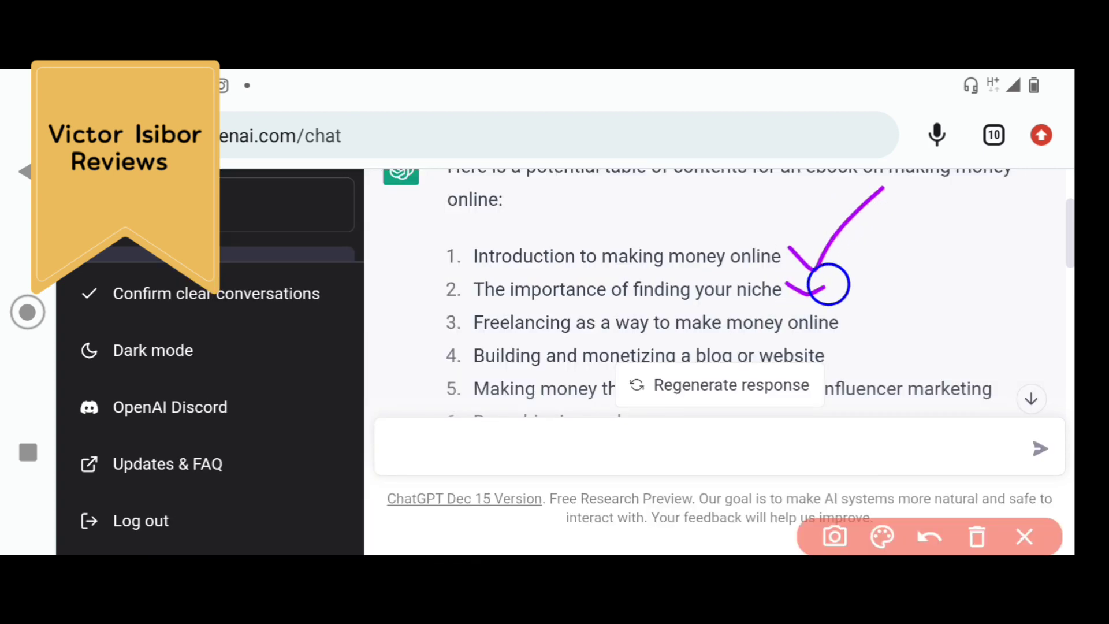
pyautogui.moveTo(787, 284); pyautogui.dragTo(869, 253)
pyautogui.moveTo(842, 320); pyautogui.dragTo(966, 234)
pyautogui.moveTo(841, 354); pyautogui.dragTo(940, 299)
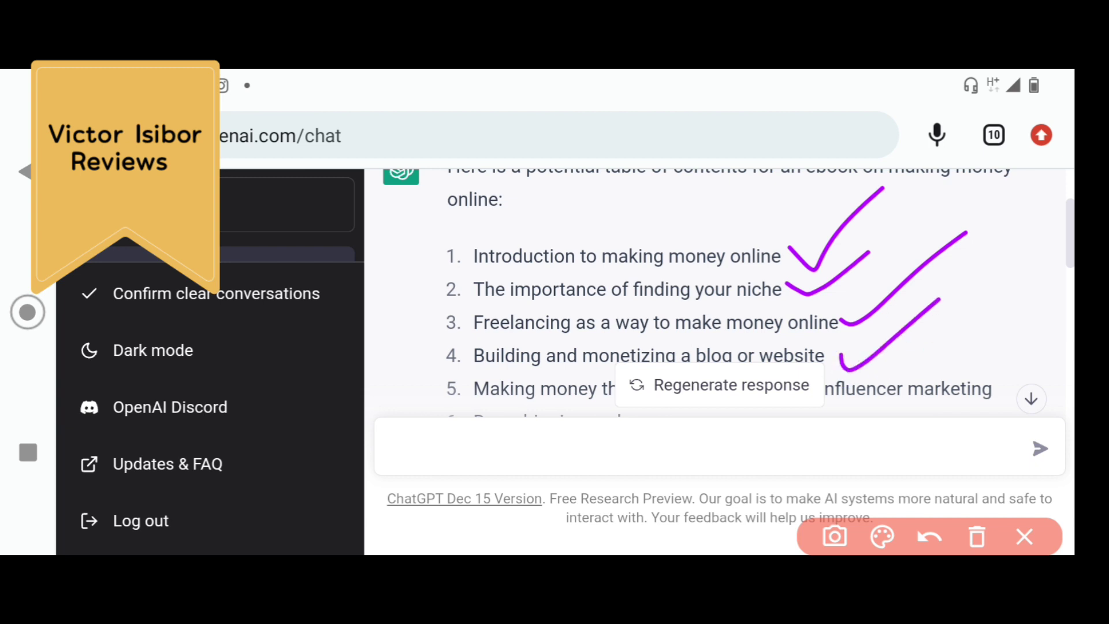
pyautogui.moveTo(943, 356); pyautogui.dragTo(1009, 330)
pyautogui.click(928, 536)
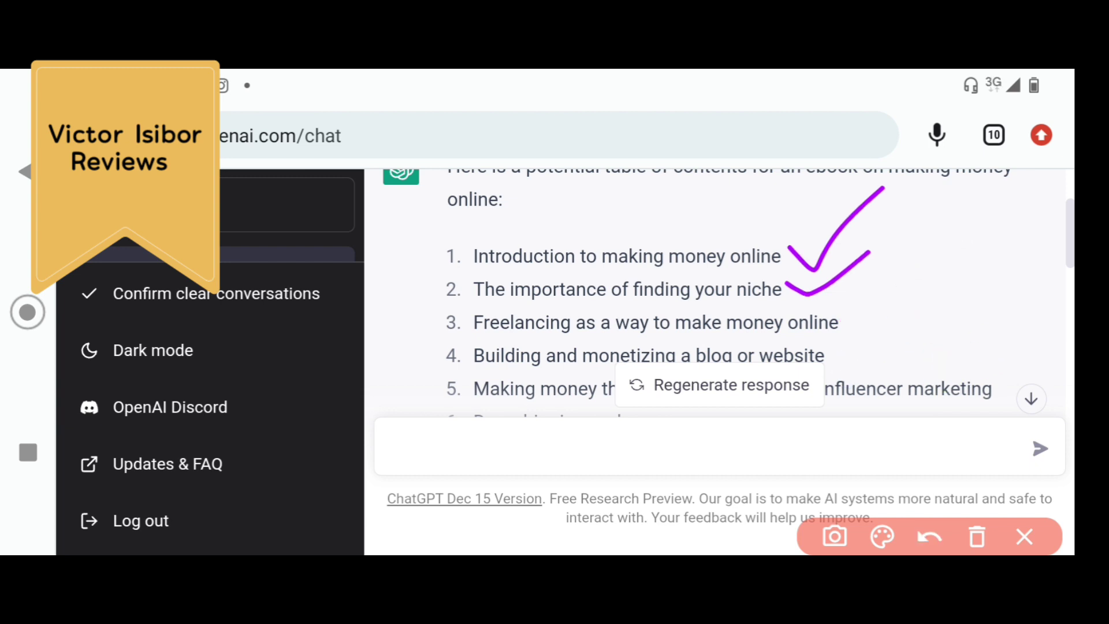
pyautogui.click(929, 536)
pyautogui.click(929, 537)
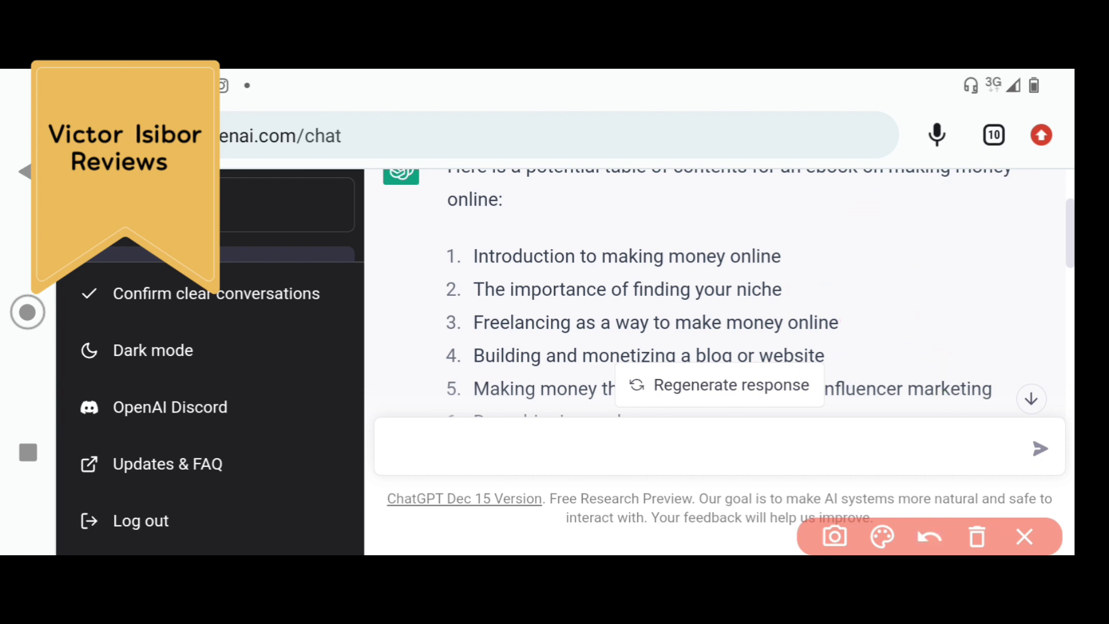
# Step: Select the first chapter title, Introduction to making money online, for copying
pyautogui.click(1024, 537)
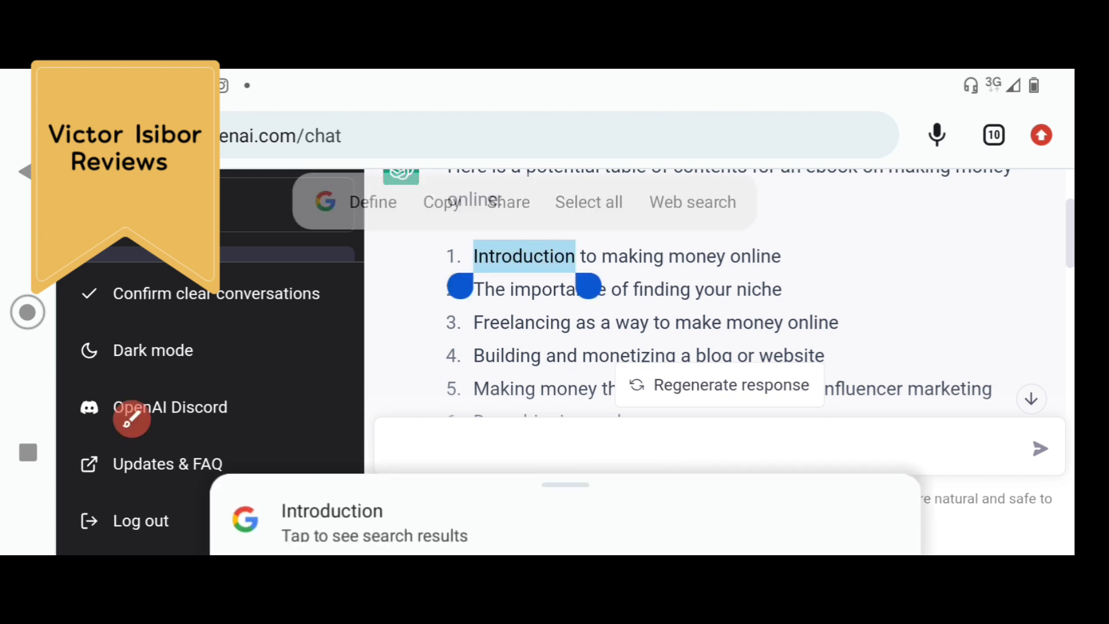
pyautogui.moveTo(574, 285); pyautogui.dragTo(784, 286)
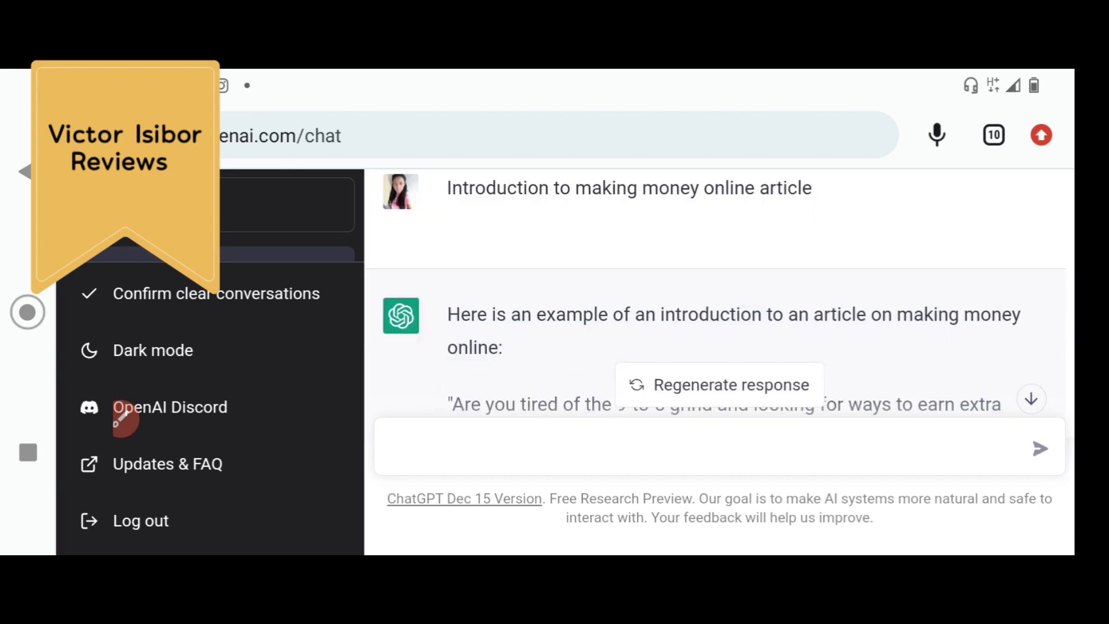
pyautogui.scroll(-3, 718, 295)
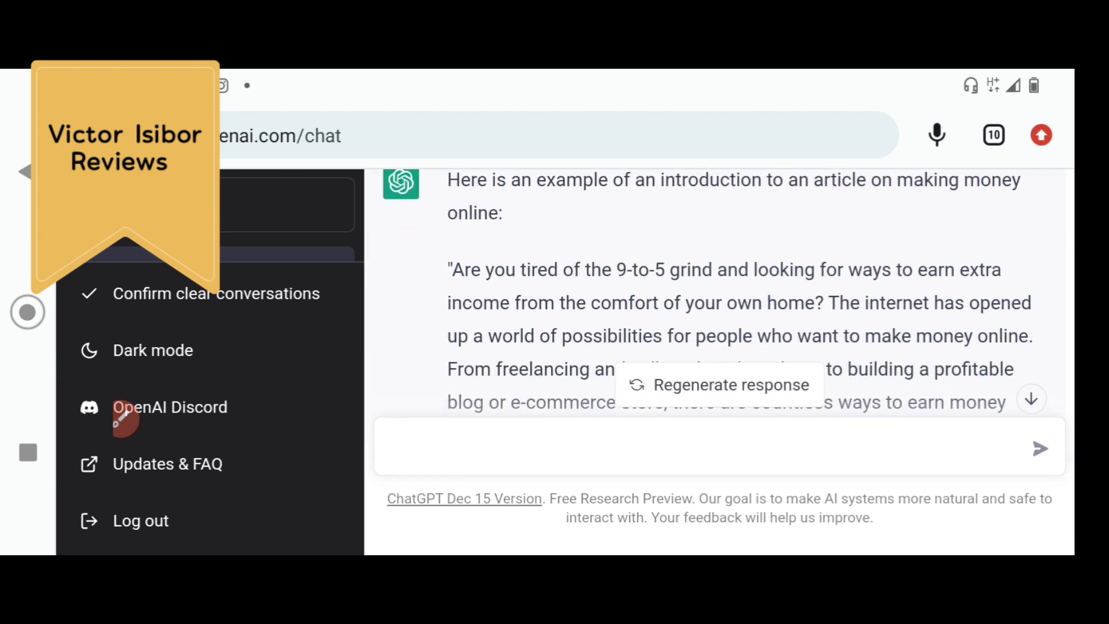
pyautogui.scroll(2, 717, 294)
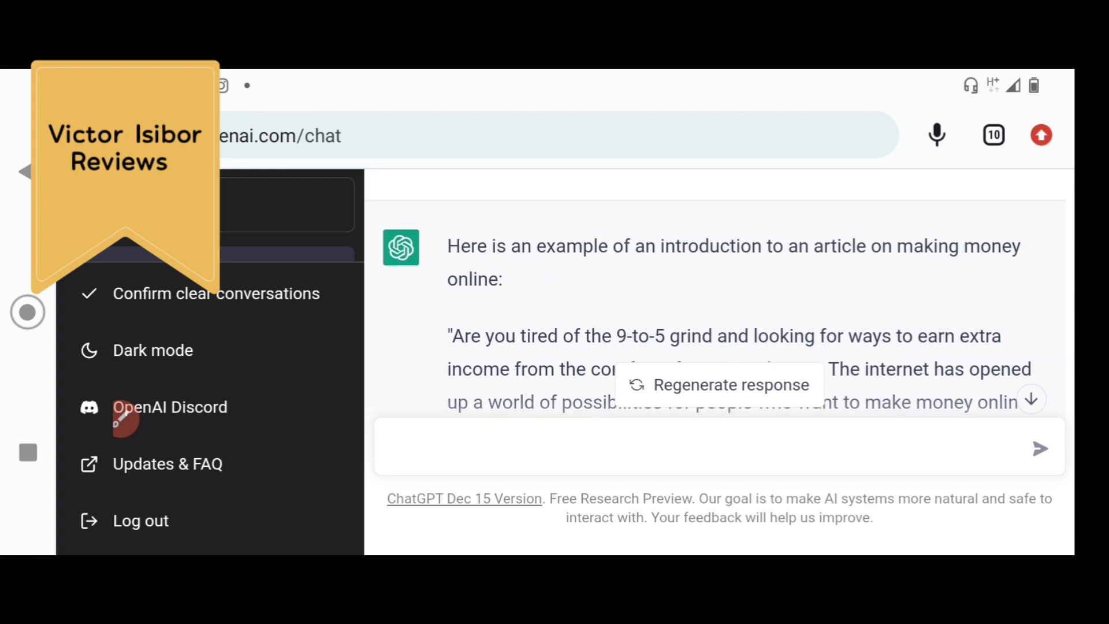
pyautogui.scroll(-2, 718, 295)
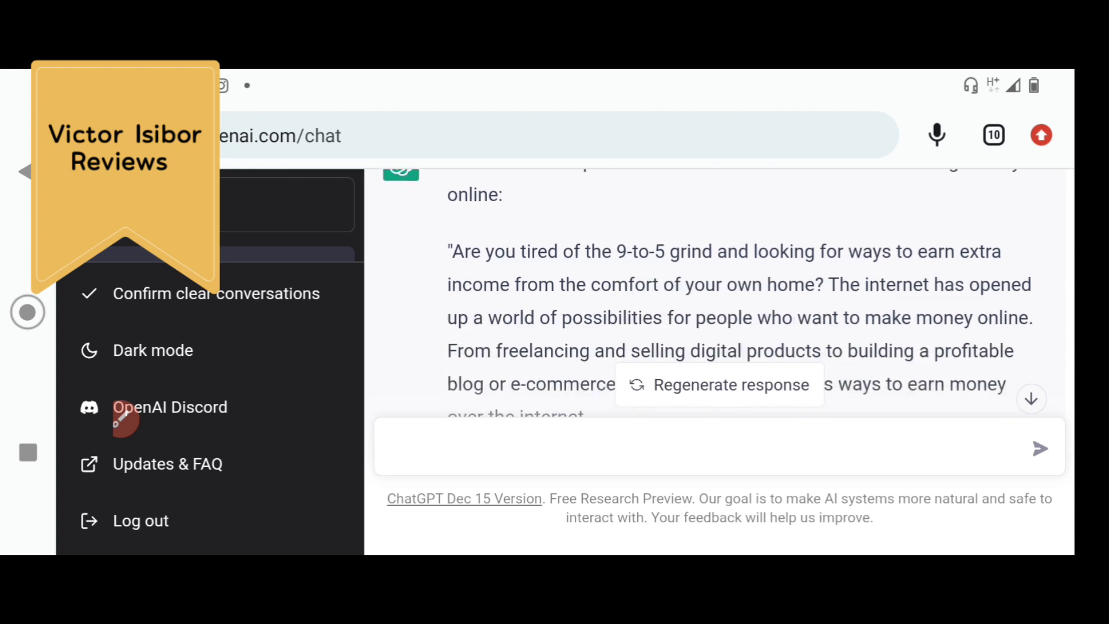
pyautogui.scroll(-1, 718, 294)
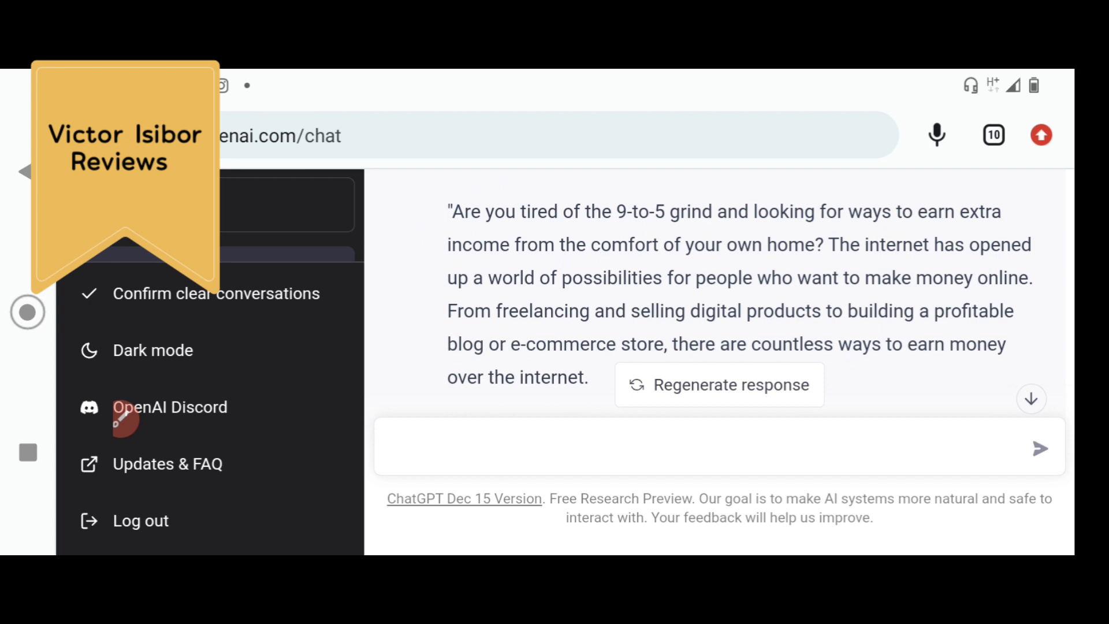
pyautogui.scroll(-1, 717, 295)
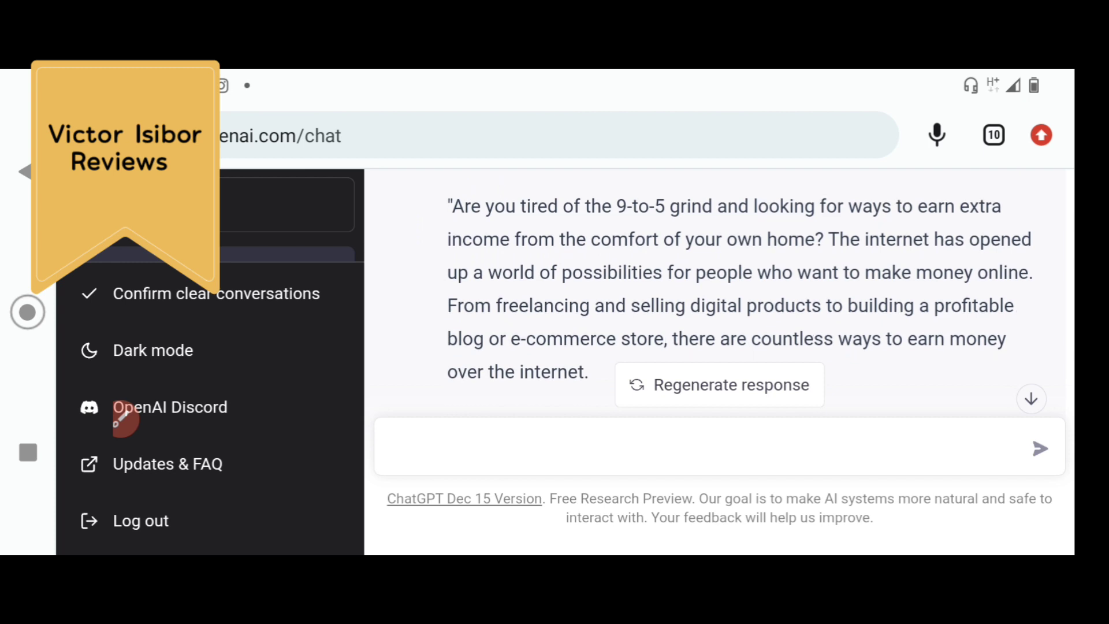
pyautogui.scroll(-3, 718, 295)
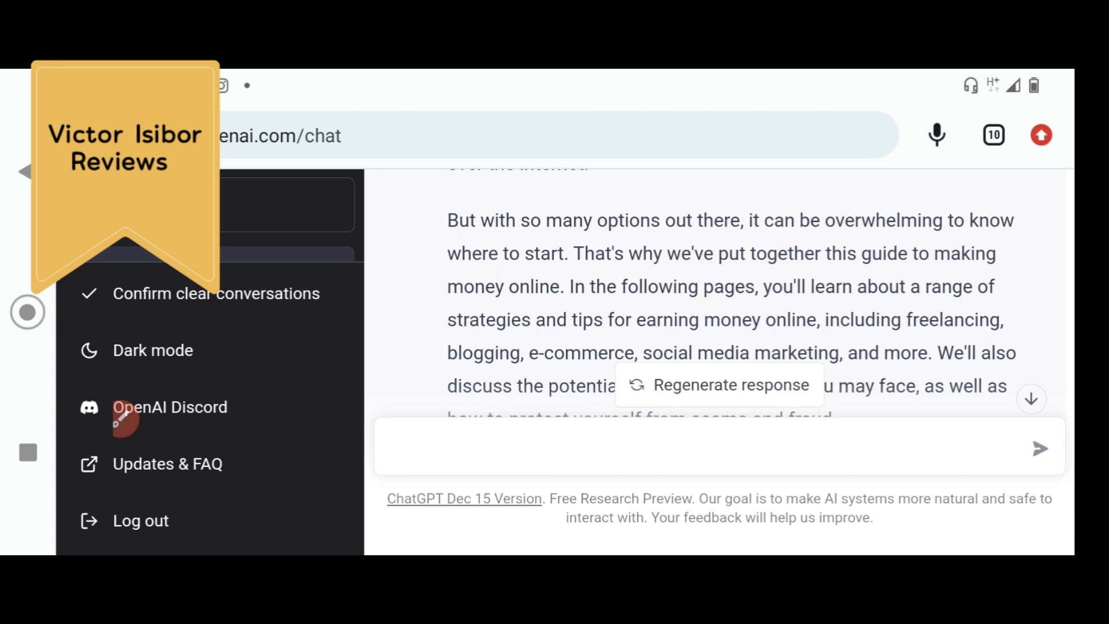
pyautogui.scroll(-1, 718, 294)
pyautogui.scroll(-2, 717, 295)
pyautogui.scroll(-1, 718, 295)
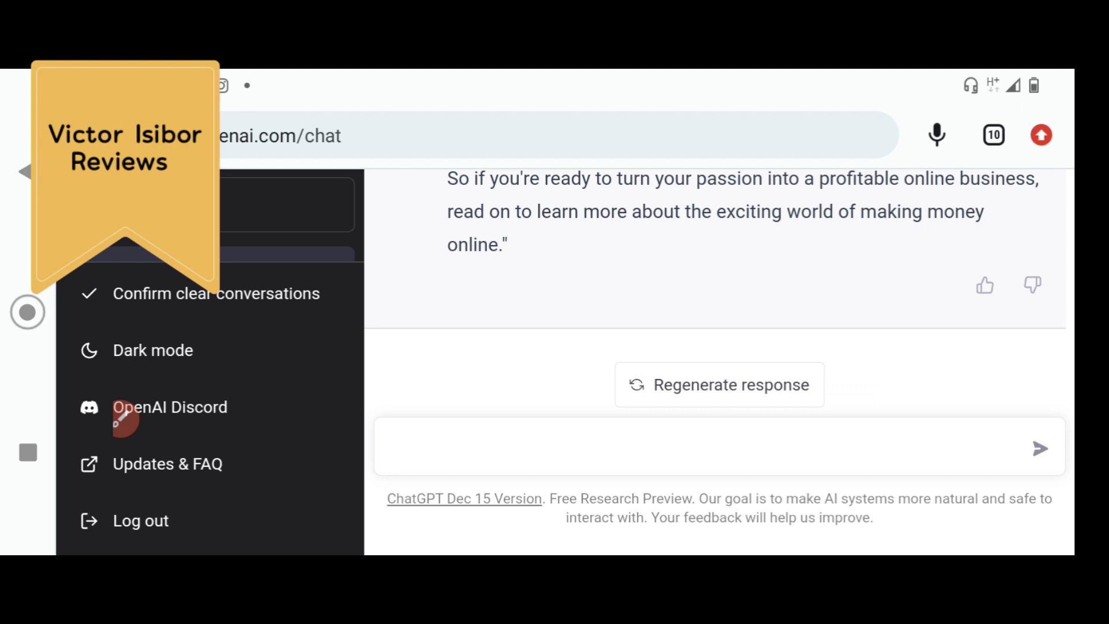
pyautogui.scroll(1, 718, 259)
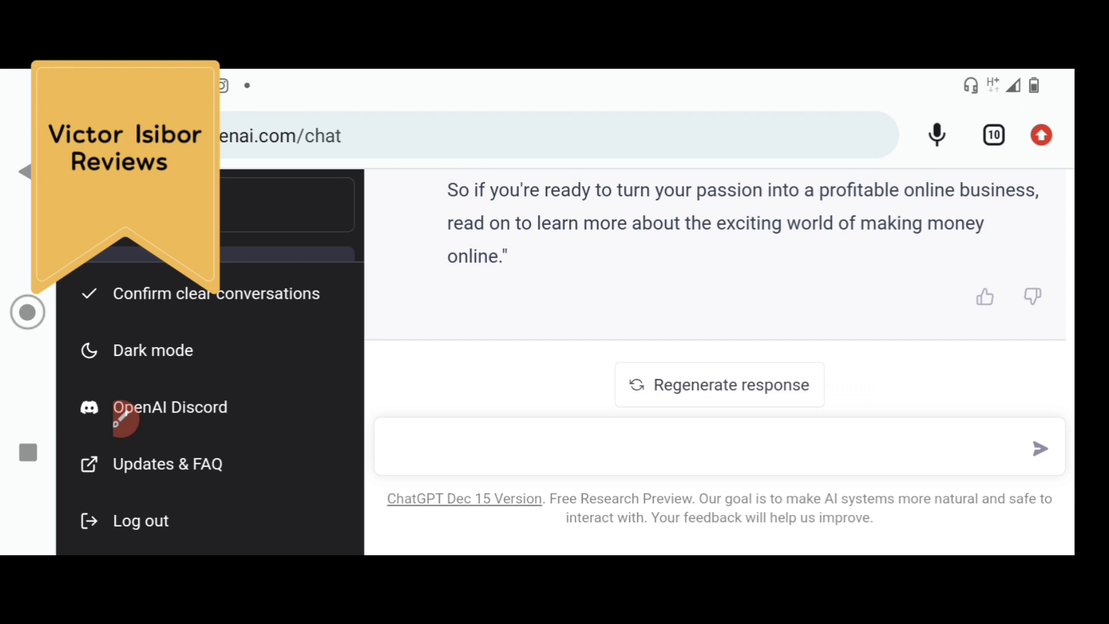
pyautogui.scroll(5, 718, 261)
pyautogui.scroll(5, 718, 260)
pyautogui.scroll(5, 718, 260)
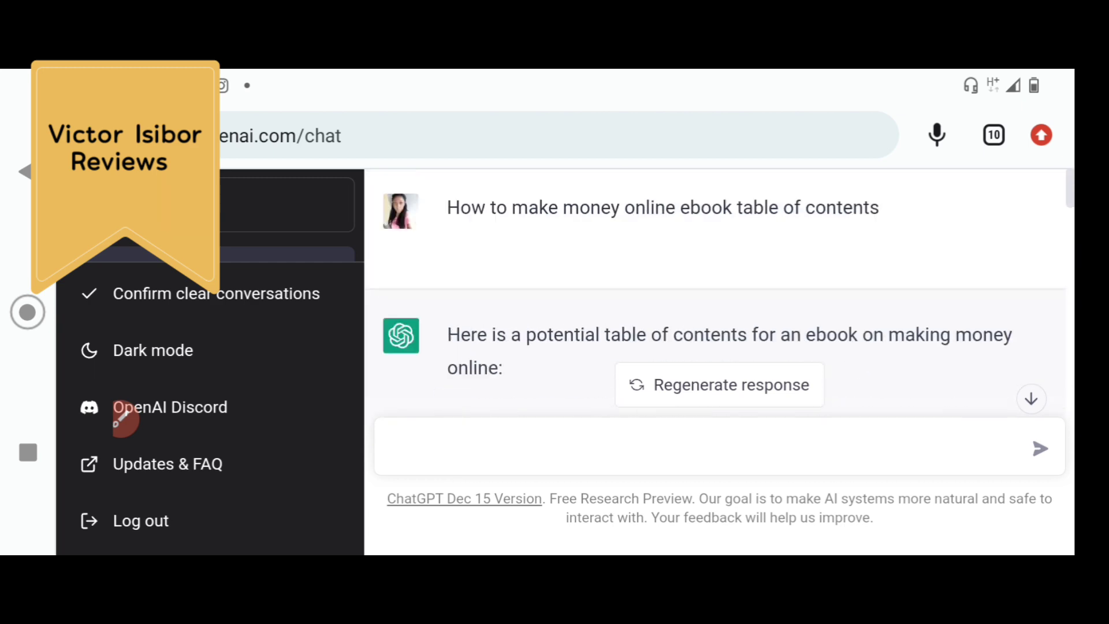
pyautogui.scroll(-5, 717, 286)
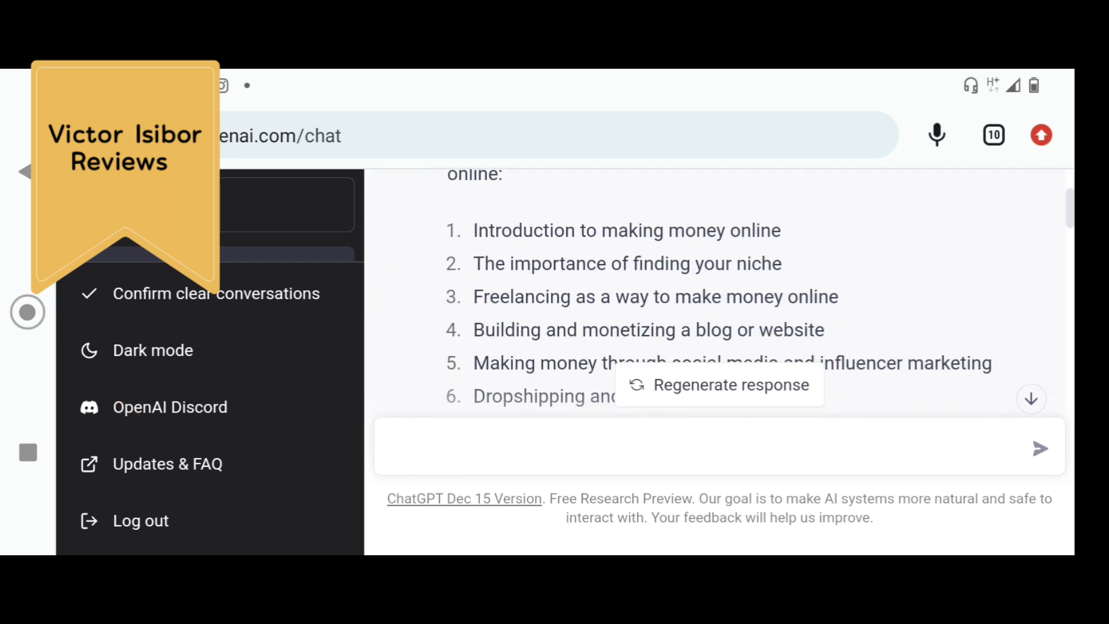
# Step: Copy the second chapter title 'The importance of finding your niche' from the outline
pyautogui.moveTo(814, 215); pyautogui.dragTo(884, 179)
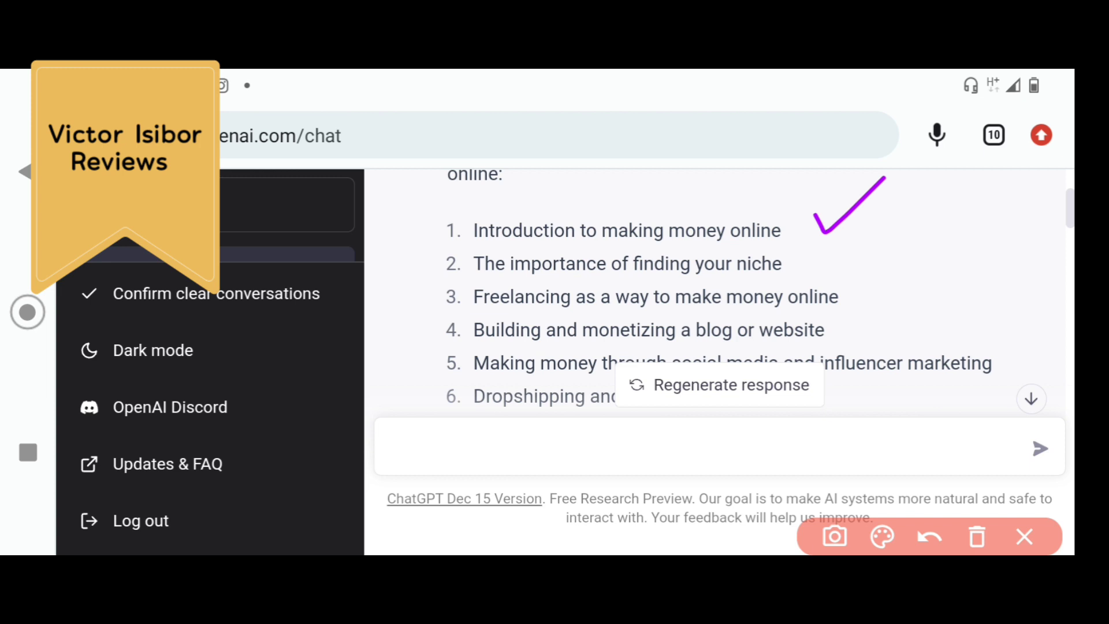
pyautogui.moveTo(797, 259); pyautogui.dragTo(877, 223)
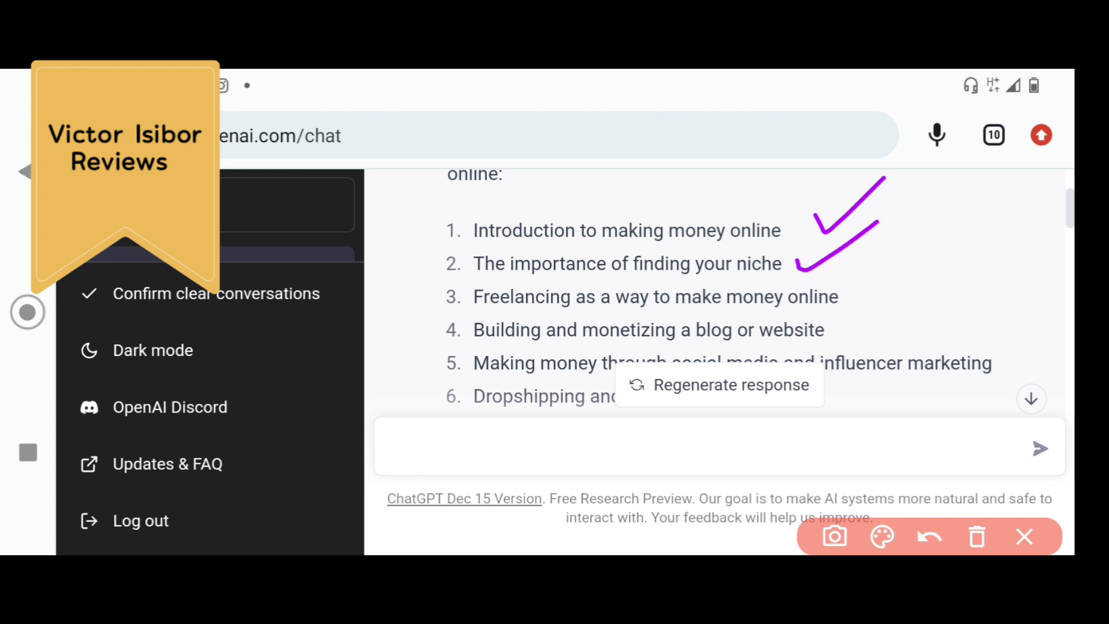
pyautogui.click(929, 537)
pyautogui.click(930, 537)
pyautogui.click(1025, 536)
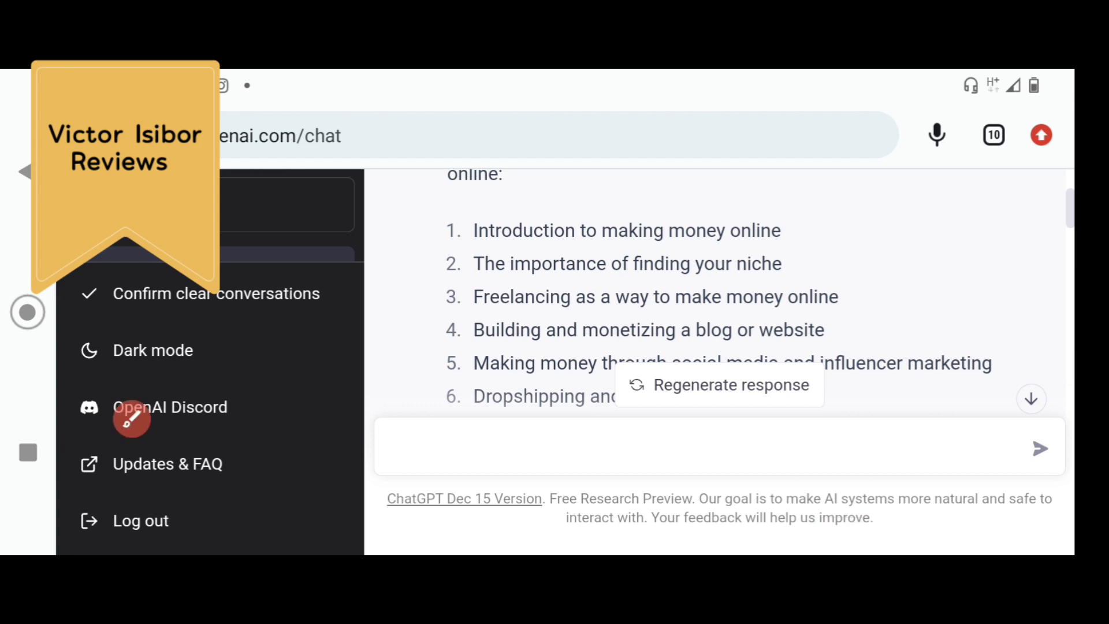
pyautogui.doubleClick(555, 263)
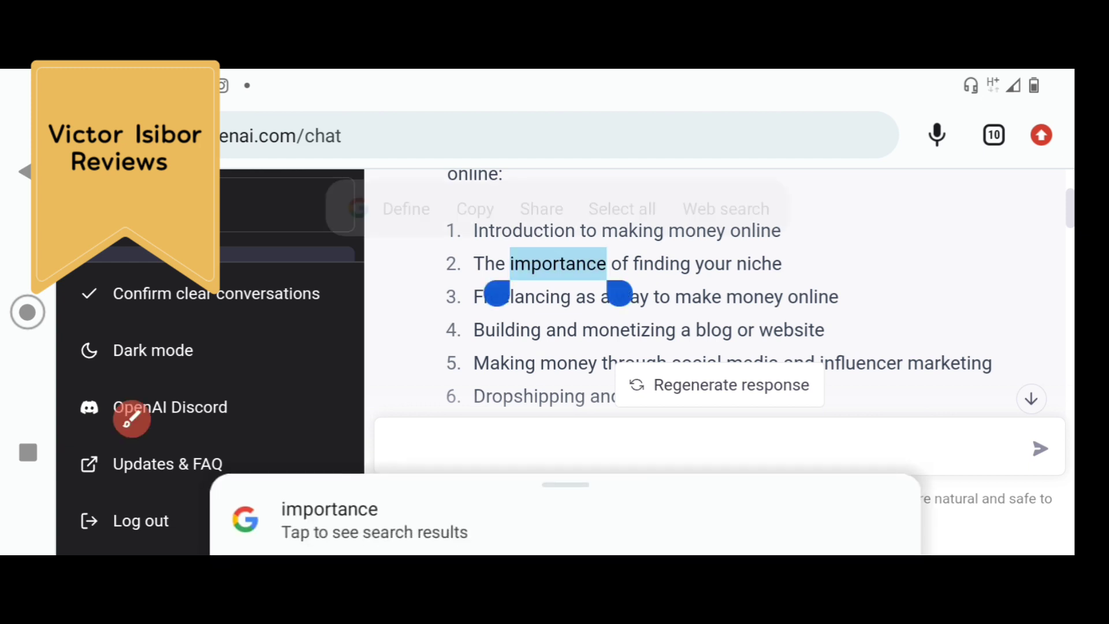
pyautogui.moveTo(509, 287); pyautogui.dragTo(459, 295)
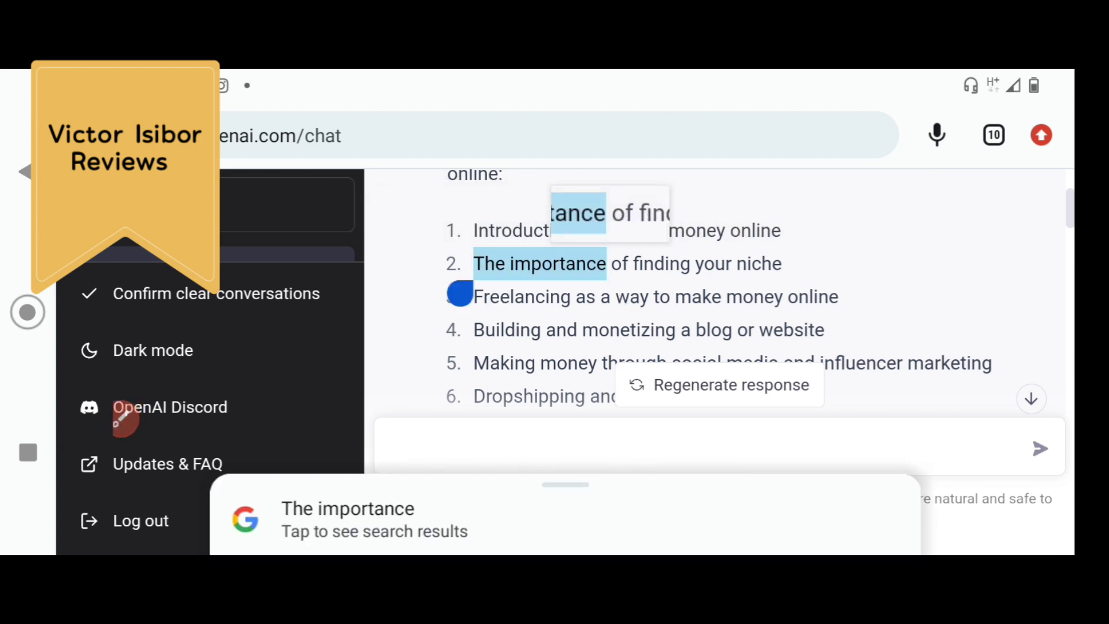
pyautogui.moveTo(618, 295); pyautogui.dragTo(796, 297)
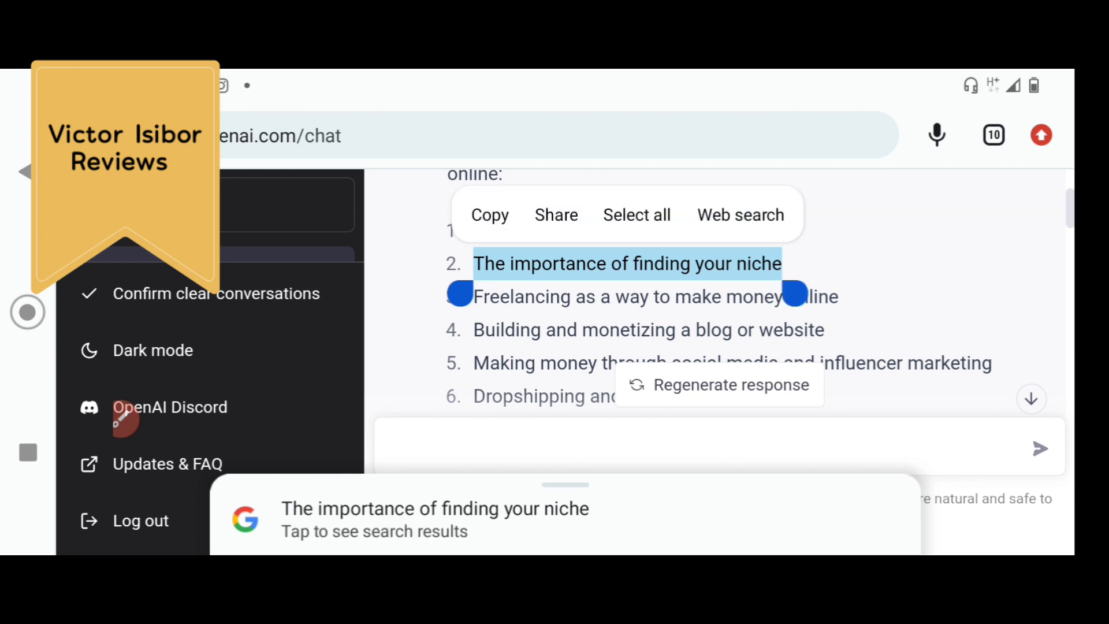
pyautogui.click(490, 215)
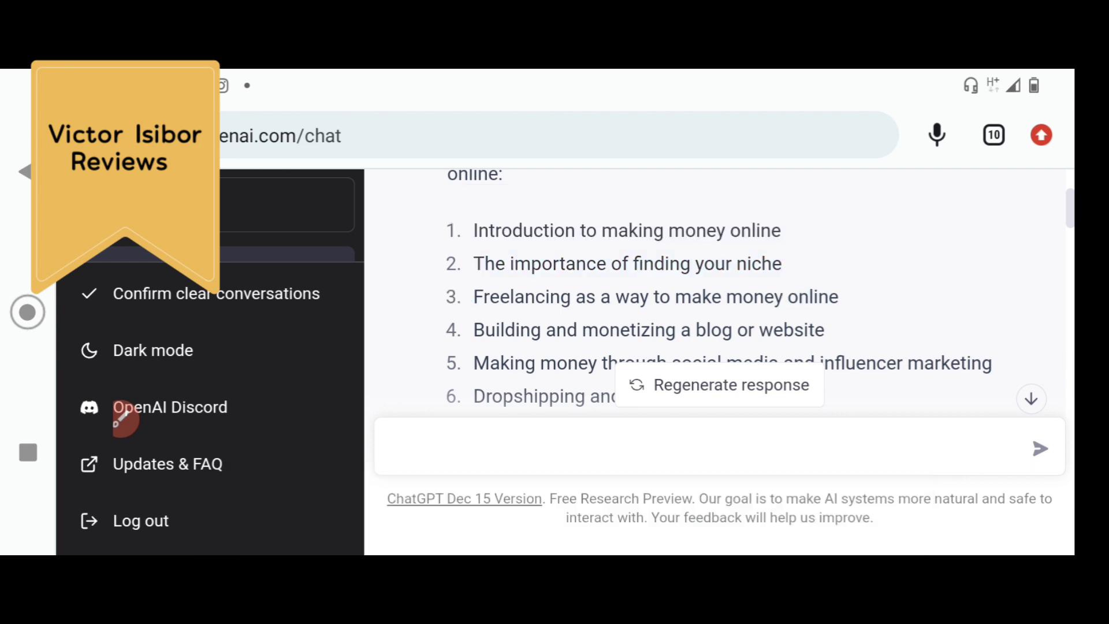
# Step: Paste 'The importance of finding your niche' as a new prompt and send it
pyautogui.click(694, 449)
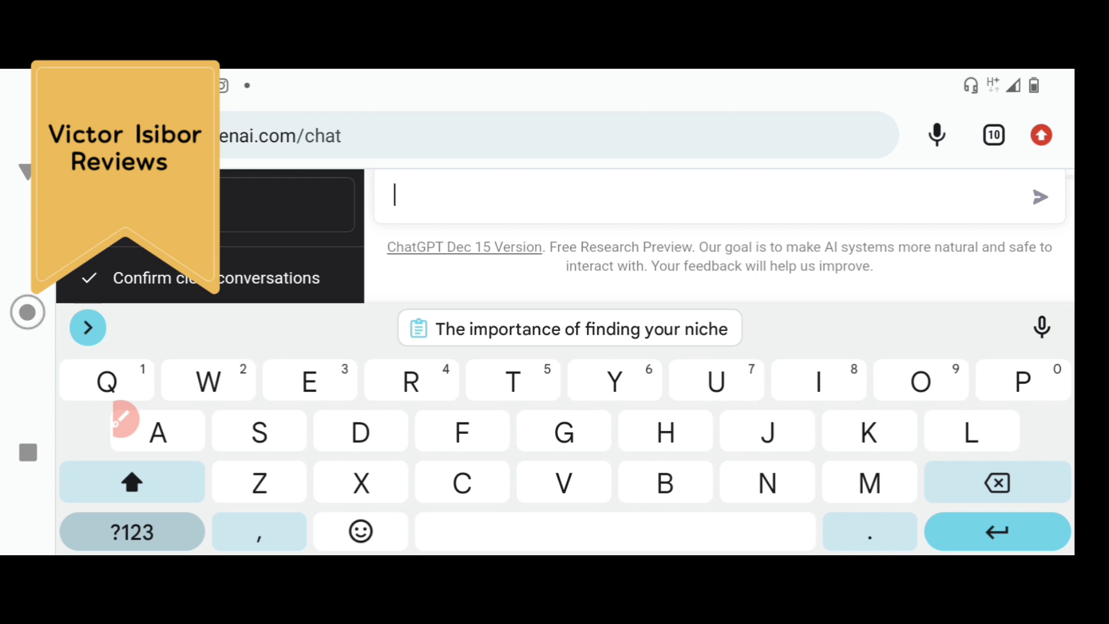
pyautogui.click(570, 328)
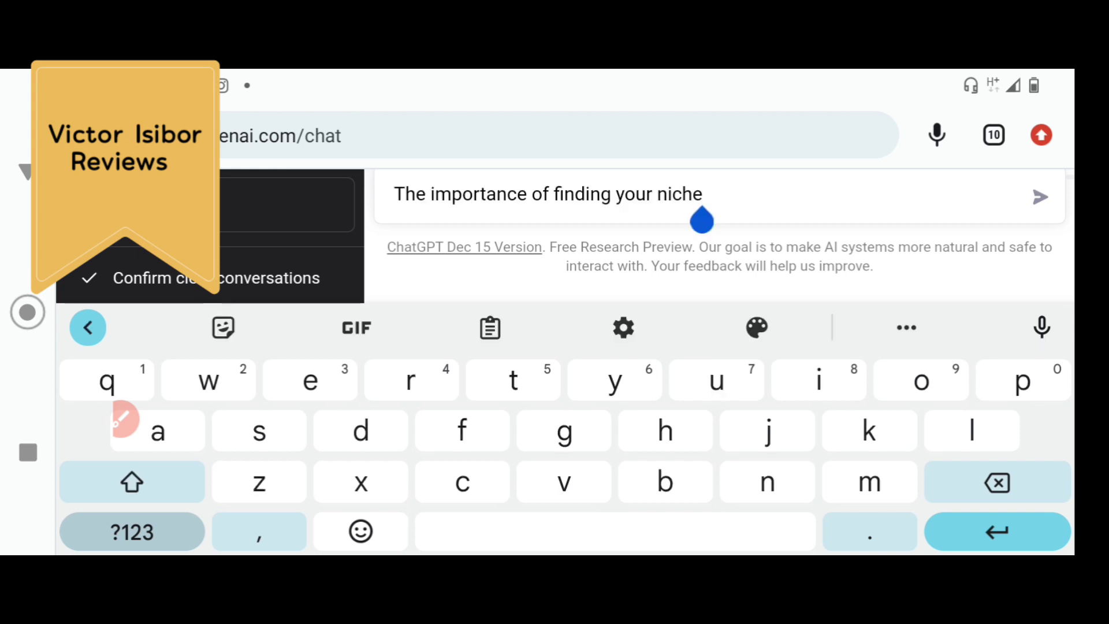
pyautogui.press('Return')
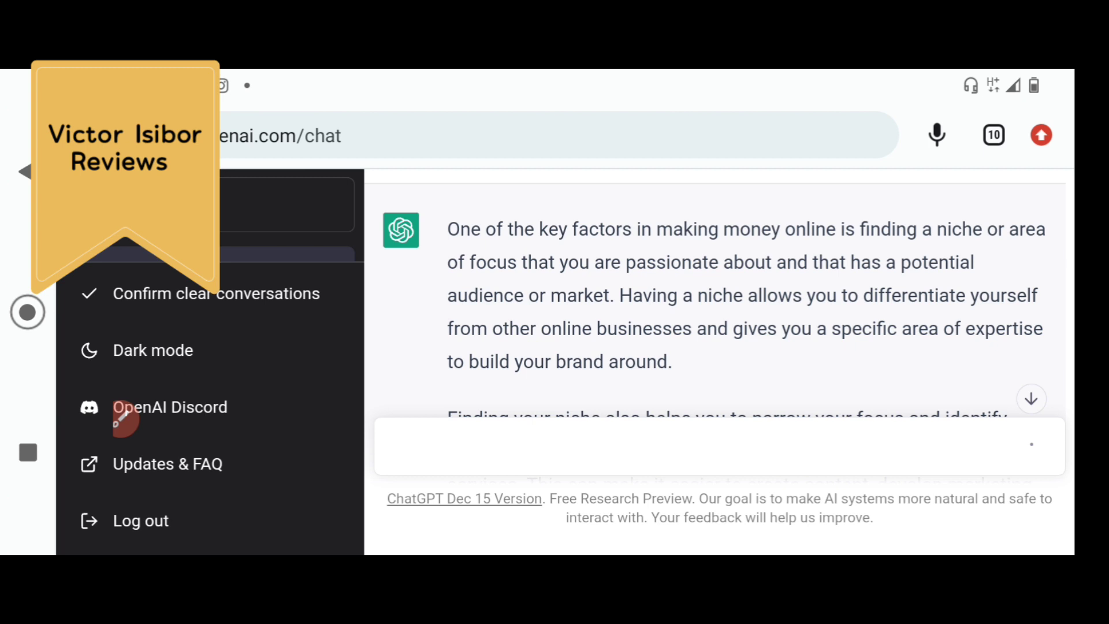
# Step: Switch from ChatGPT to the Google Docs ebook document via recent apps
pyautogui.click(28, 452)
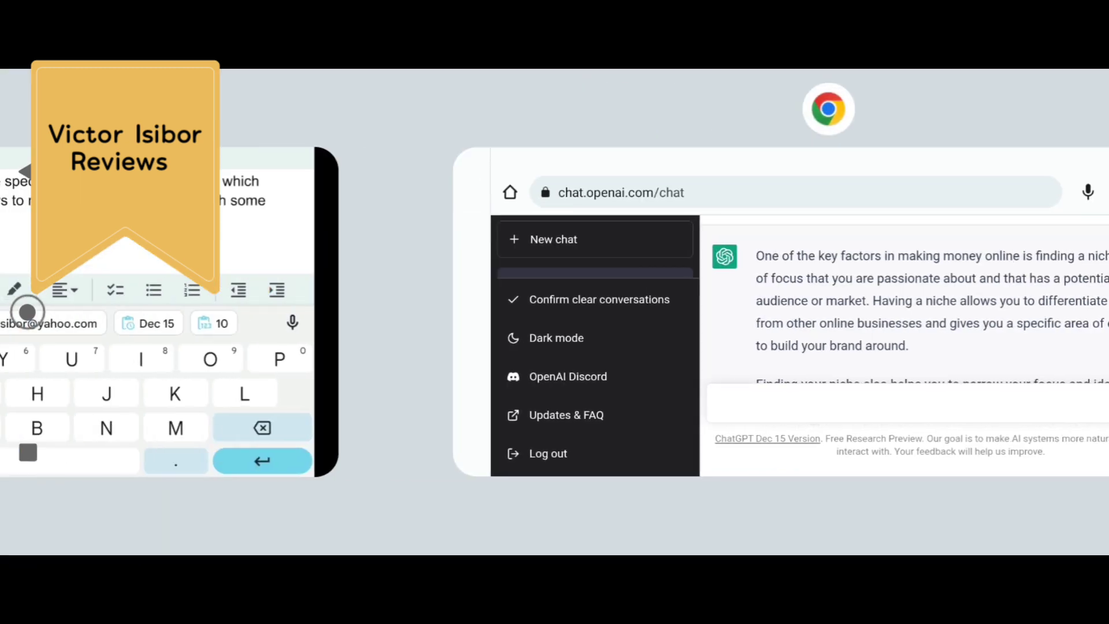
pyautogui.moveTo(347, 312); pyautogui.dragTo(779, 313)
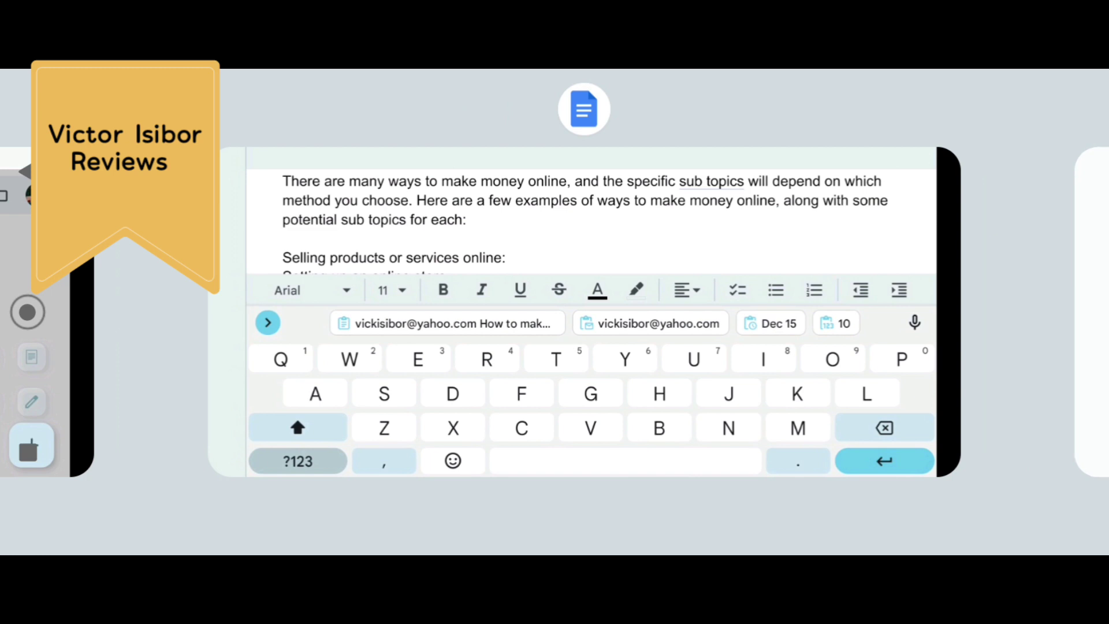
pyautogui.click(590, 226)
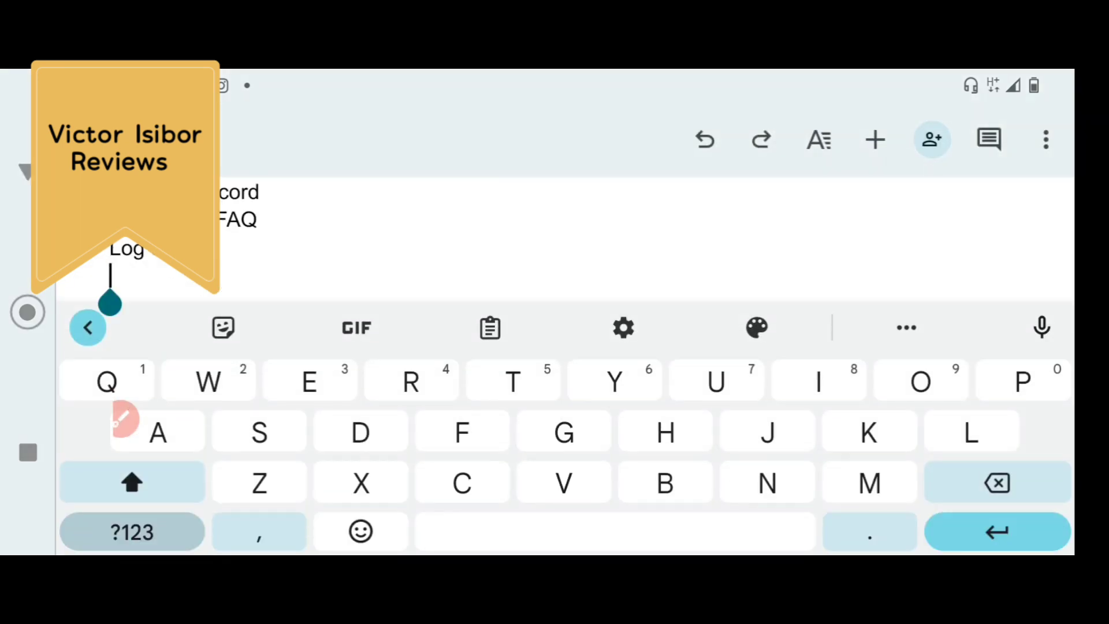
# Step: Remove stray sidebar text and paste 'The importance of finding your niche' into the document
pyautogui.doubleClick(113, 278)
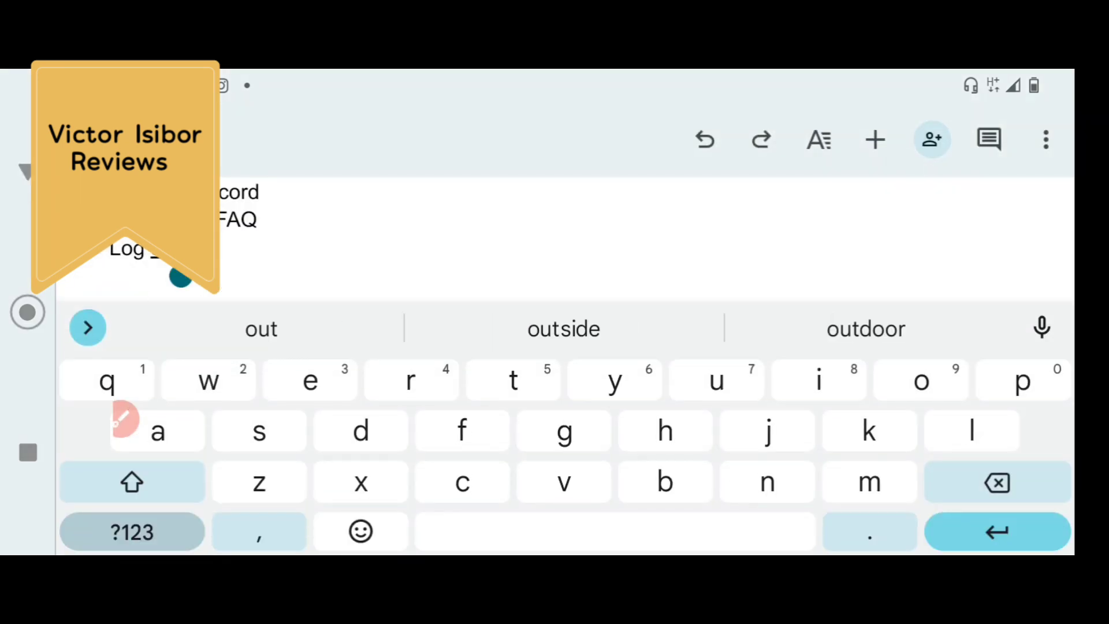
pyautogui.press('BackSpace')
pyautogui.press('BackSpace')
pyautogui.press('BackSpace')
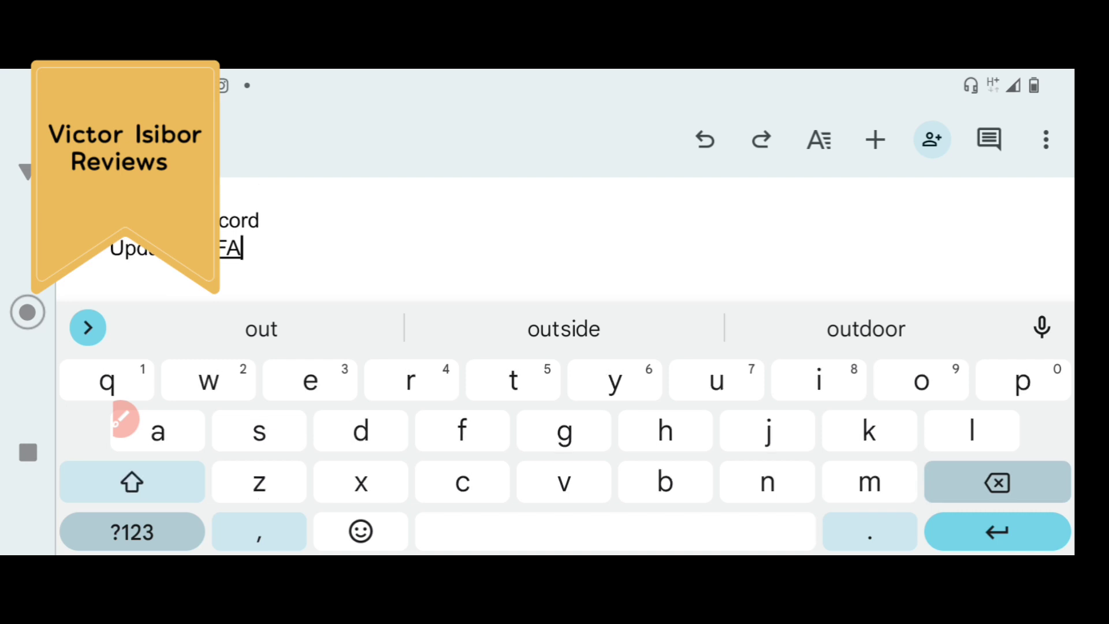
pyautogui.press('BackSpace')
pyautogui.press('BackSpace')
pyautogui.press('BackSpace')
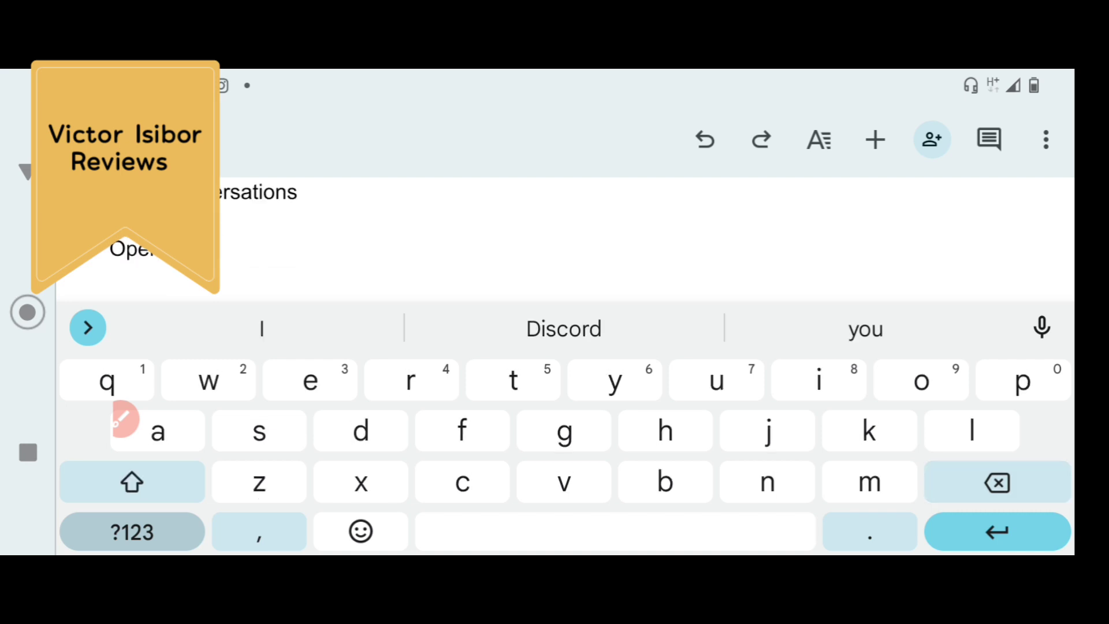
pyautogui.press('Return')
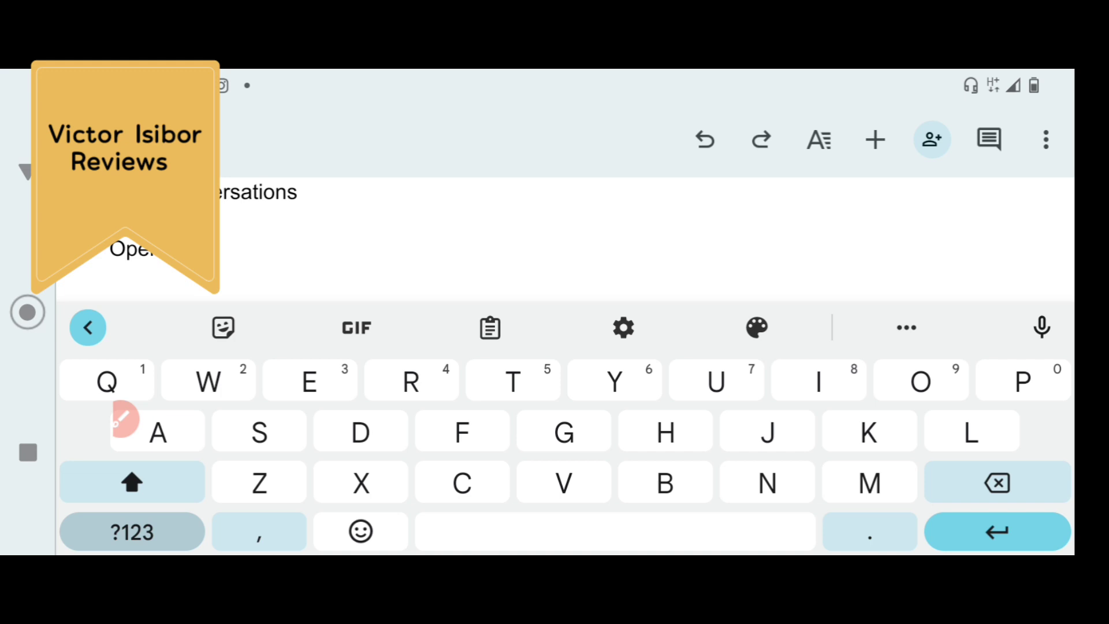
pyautogui.press('BackSpace')
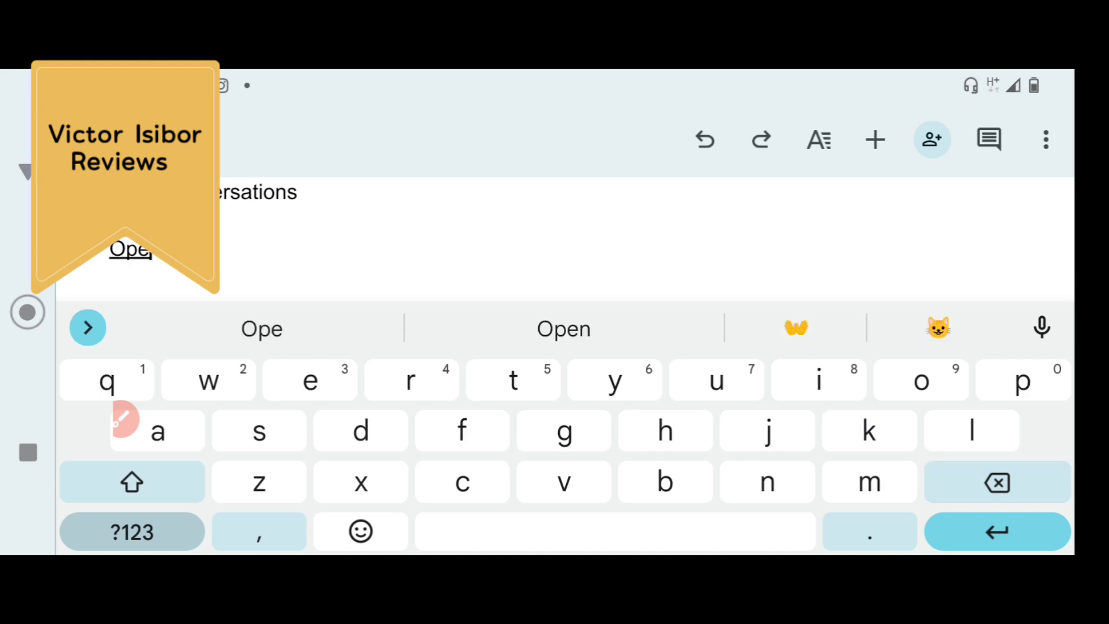
pyautogui.doubleClick(130, 248)
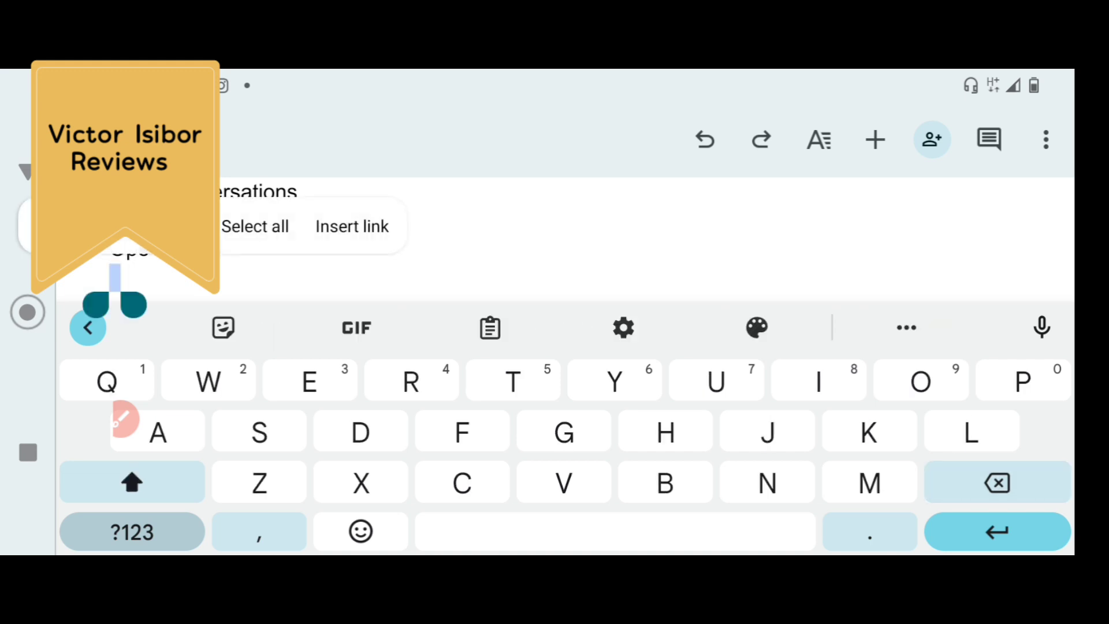
pyautogui.write('The importance of finding your niche')
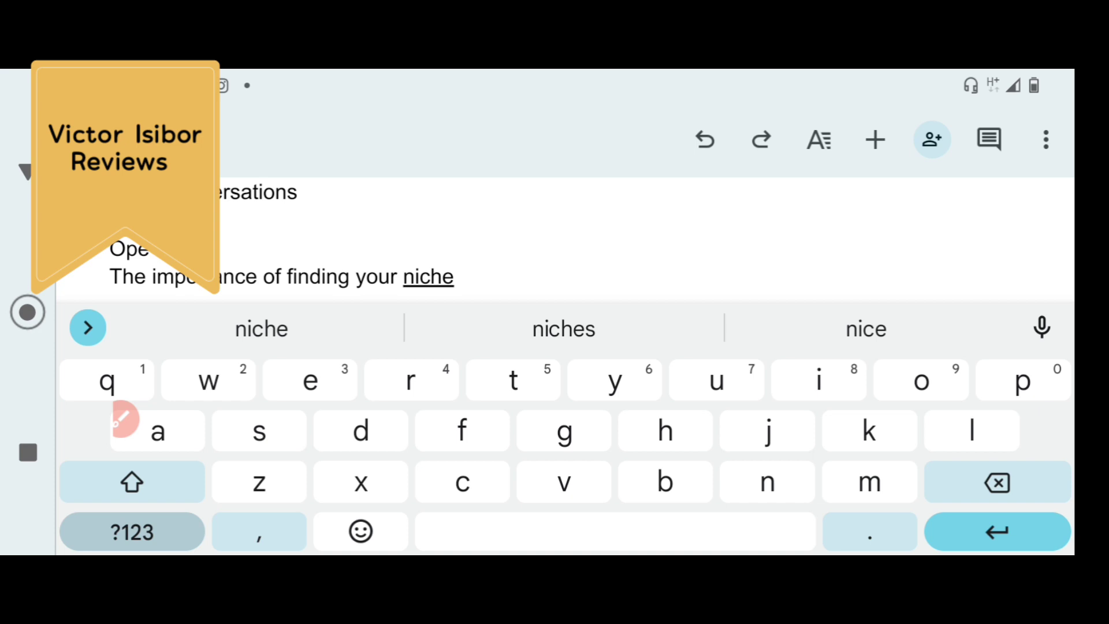
pyautogui.press('super')
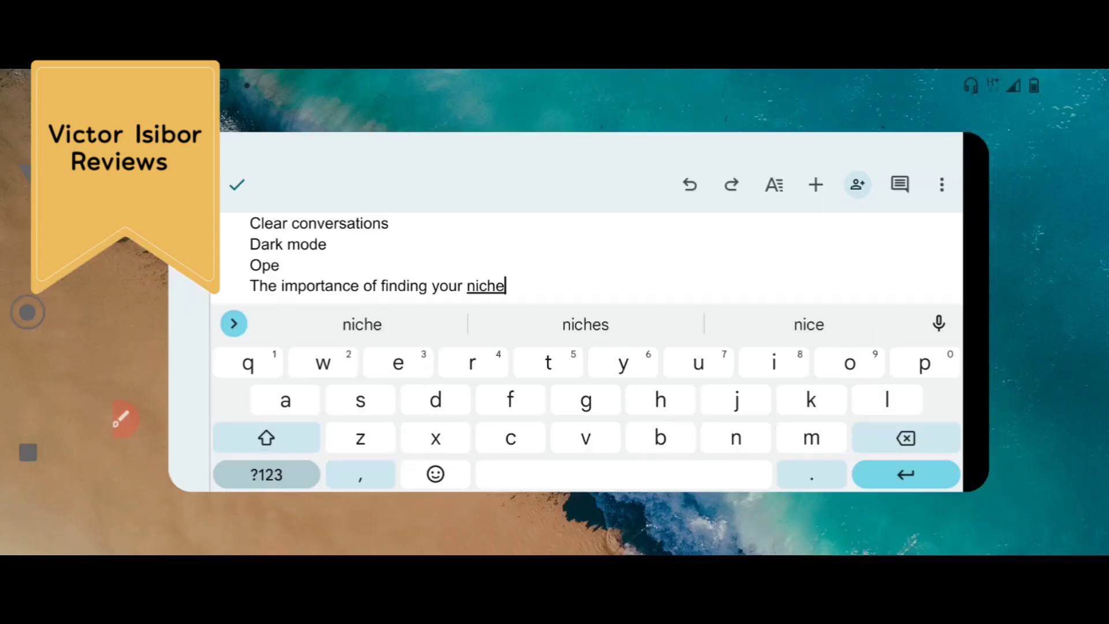
# Step: Return to Chrome and show all open tabs as a grid
pyautogui.moveTo(346, 311); pyautogui.dragTo(780, 312)
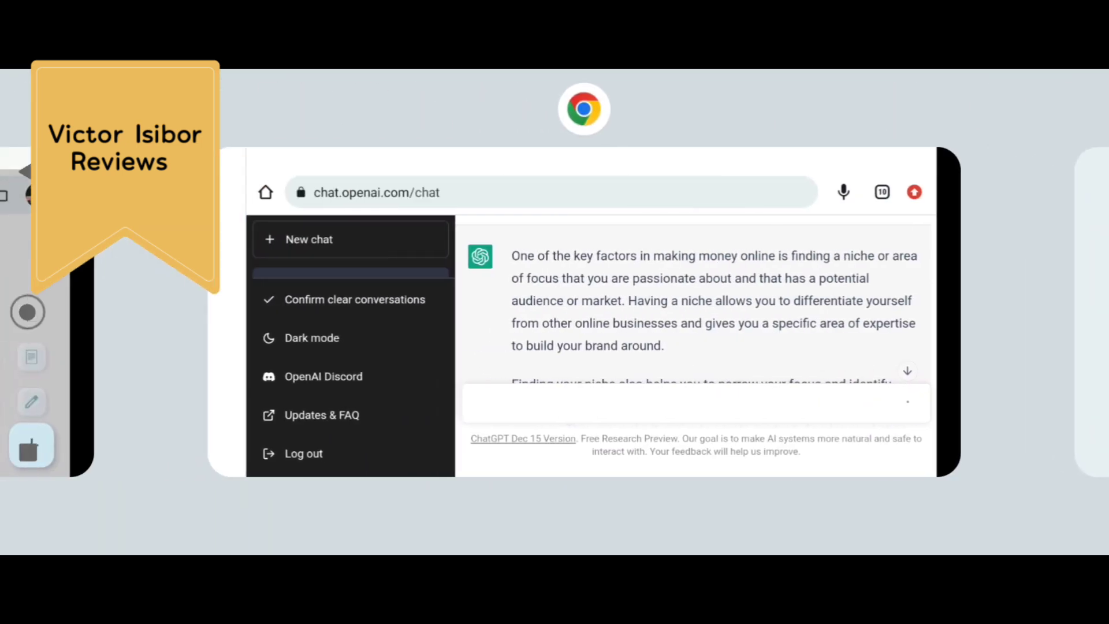
pyautogui.click(589, 311)
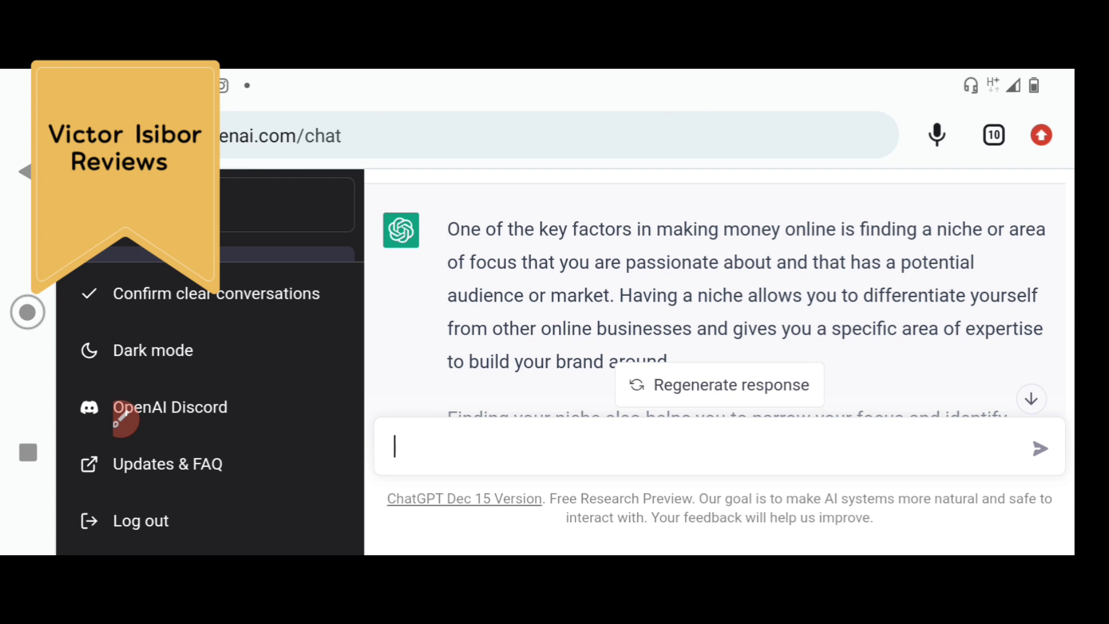
pyautogui.click(994, 134)
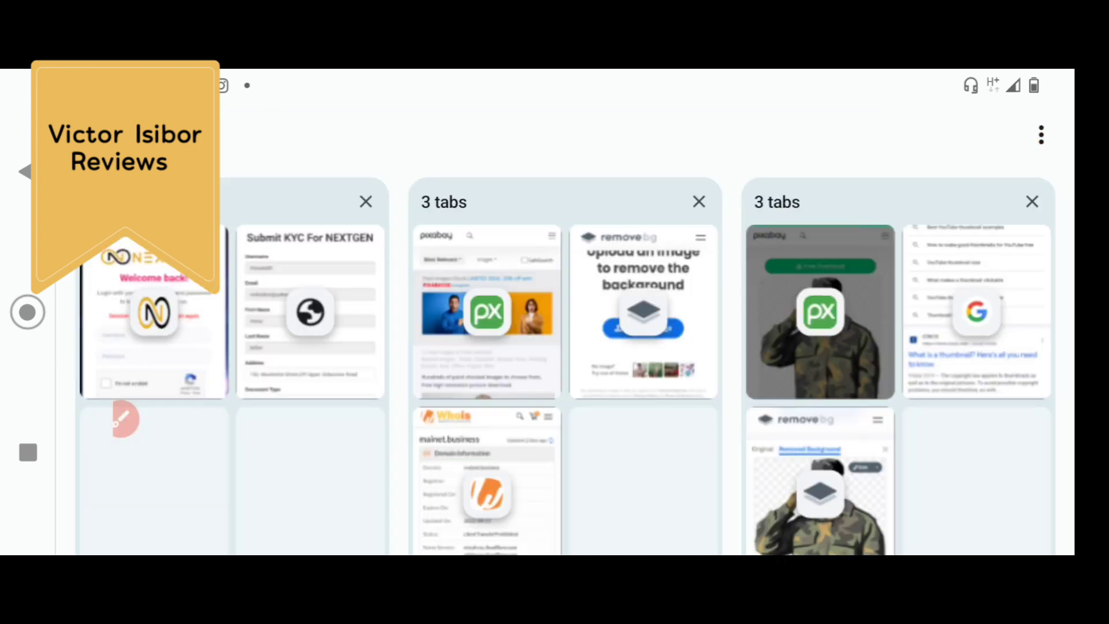
pyautogui.scroll(-5, 563, 364)
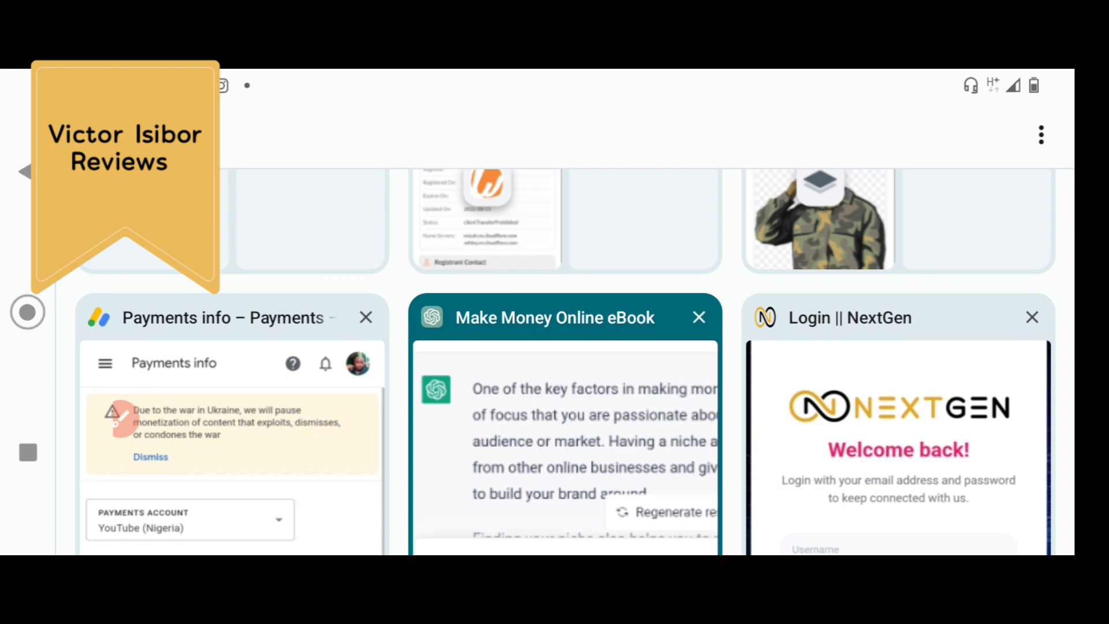
pyautogui.scroll(-5, 563, 365)
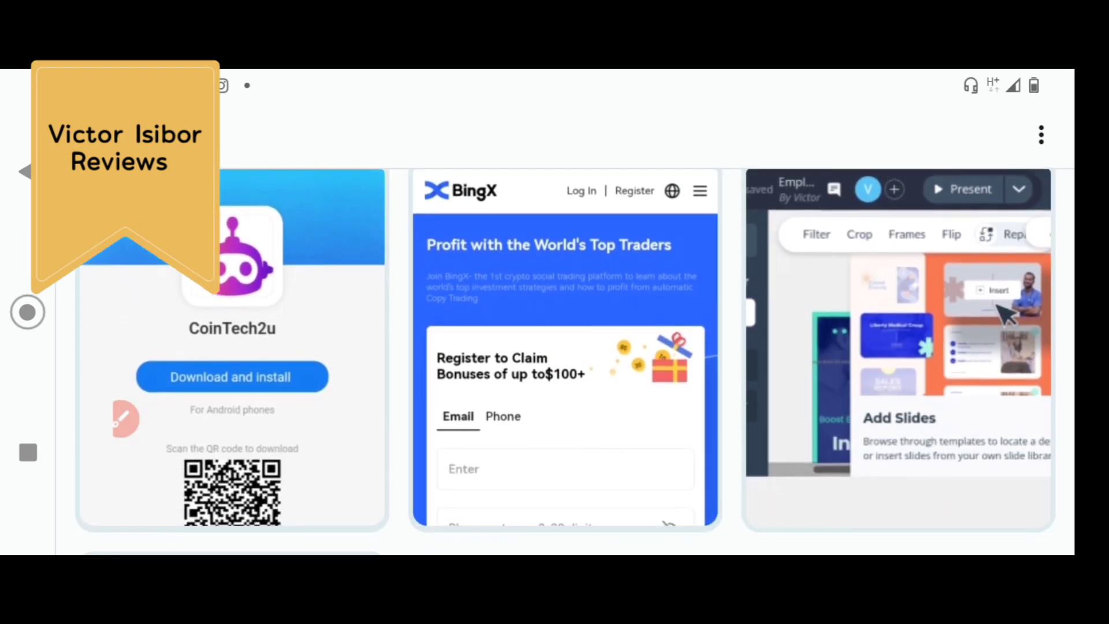
# Step: Reach the Visme homepage through a Google search for 'visme'
pyautogui.click(901, 346)
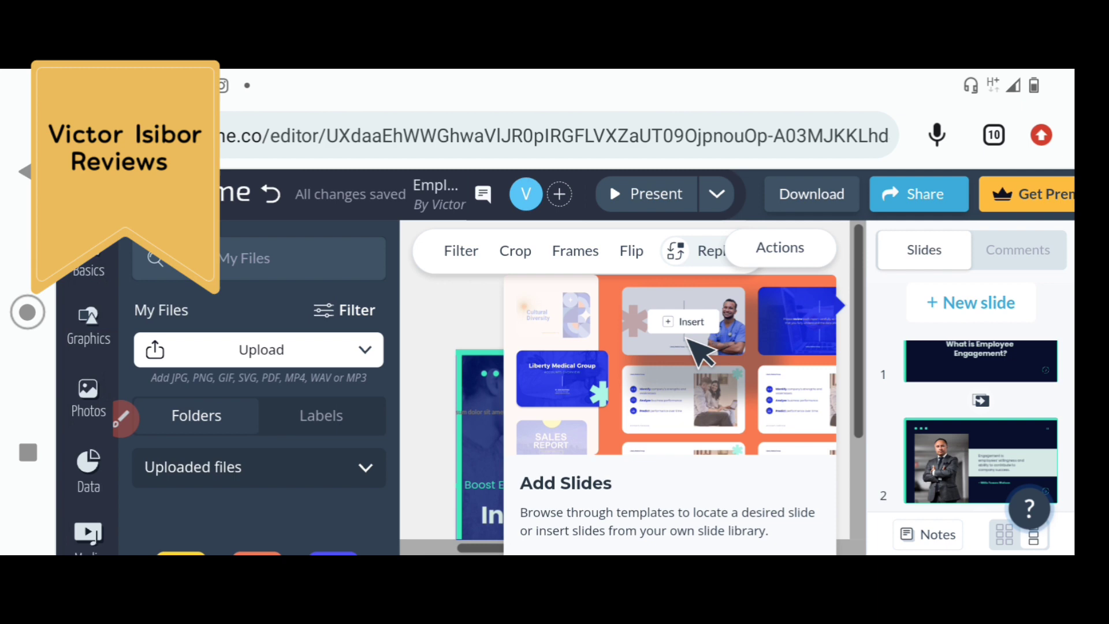
pyautogui.click(555, 135)
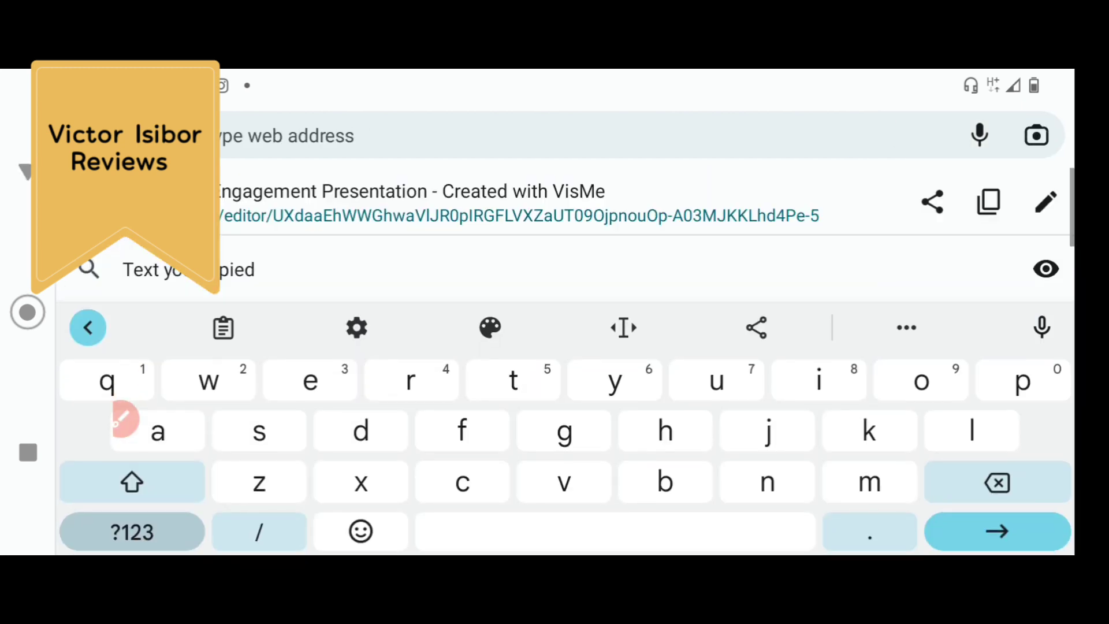
pyautogui.click(563, 482)
pyautogui.click(819, 382)
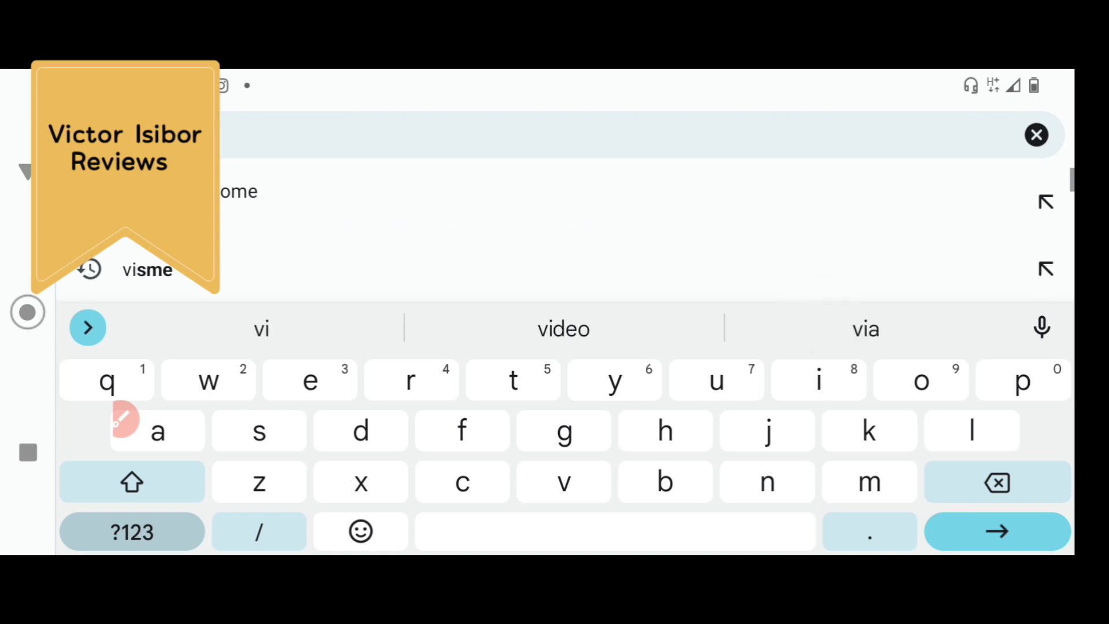
pyautogui.click(259, 432)
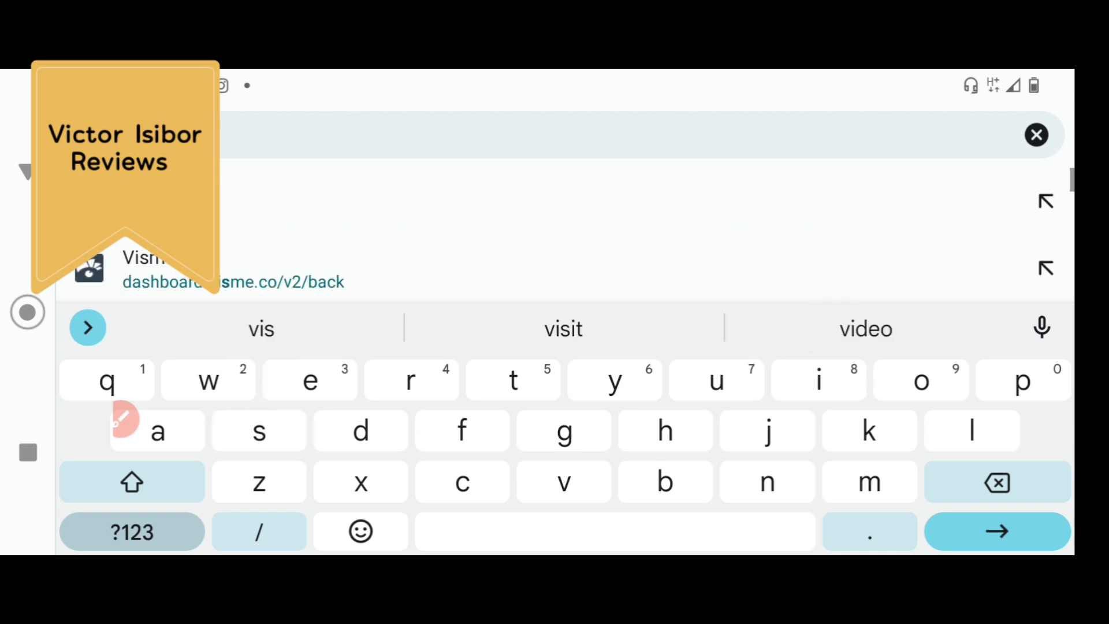
pyautogui.click(554, 201)
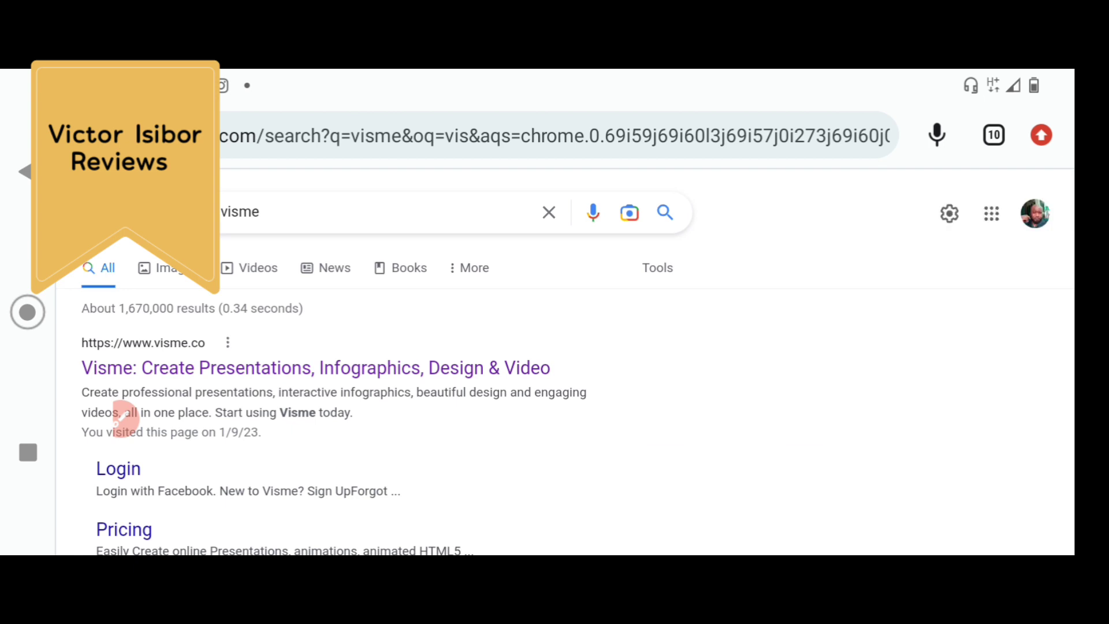
pyautogui.click(316, 368)
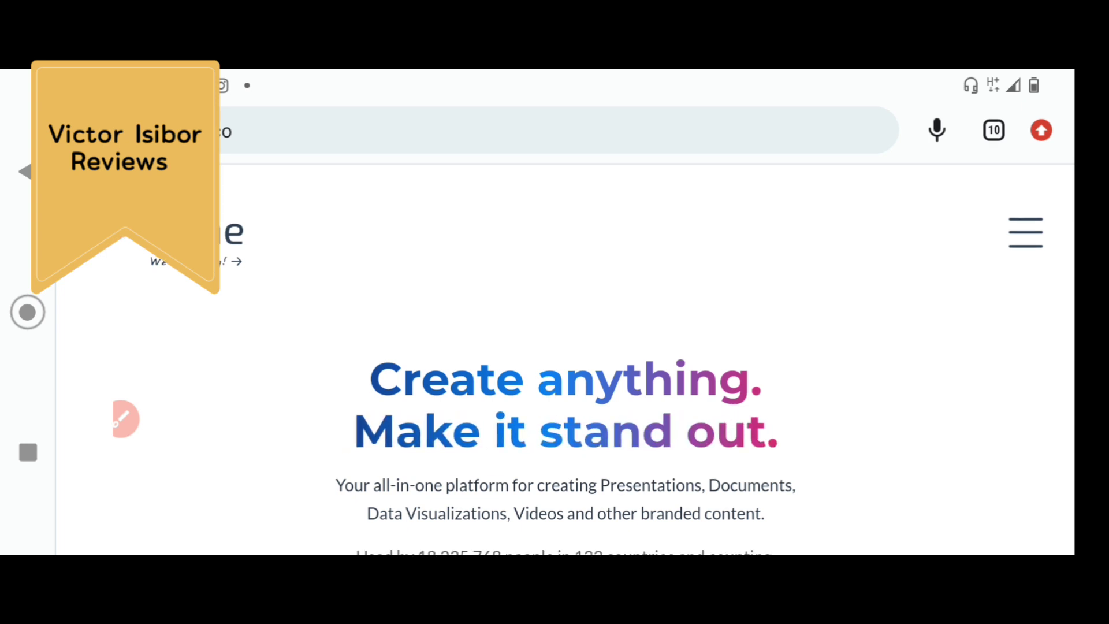
pyautogui.scroll(-8, 554, 347)
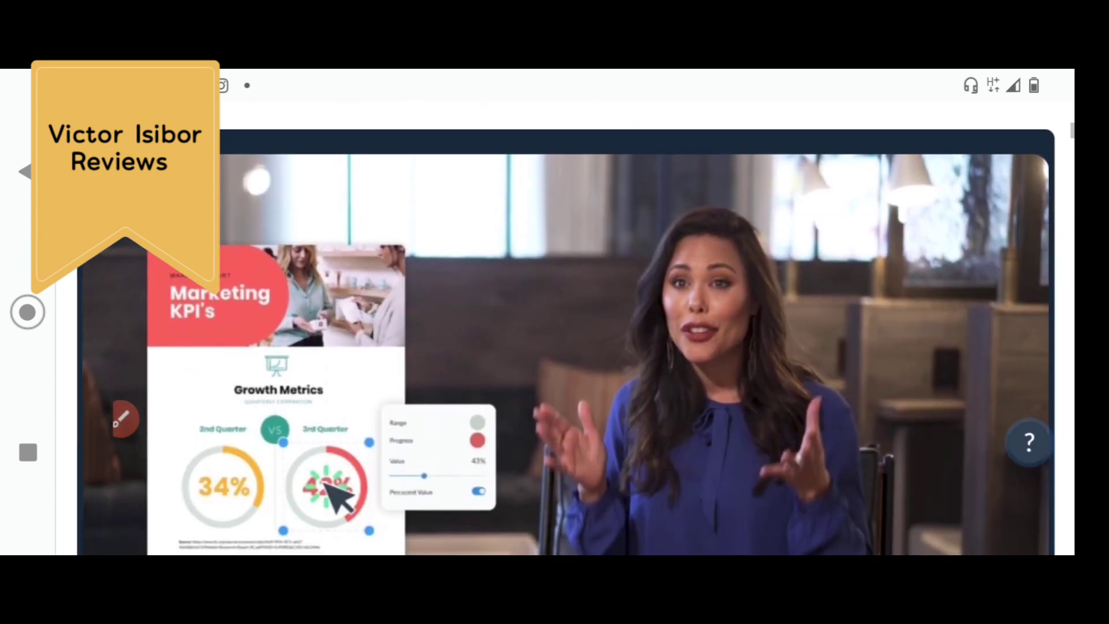
pyautogui.scroll(-8, 555, 346)
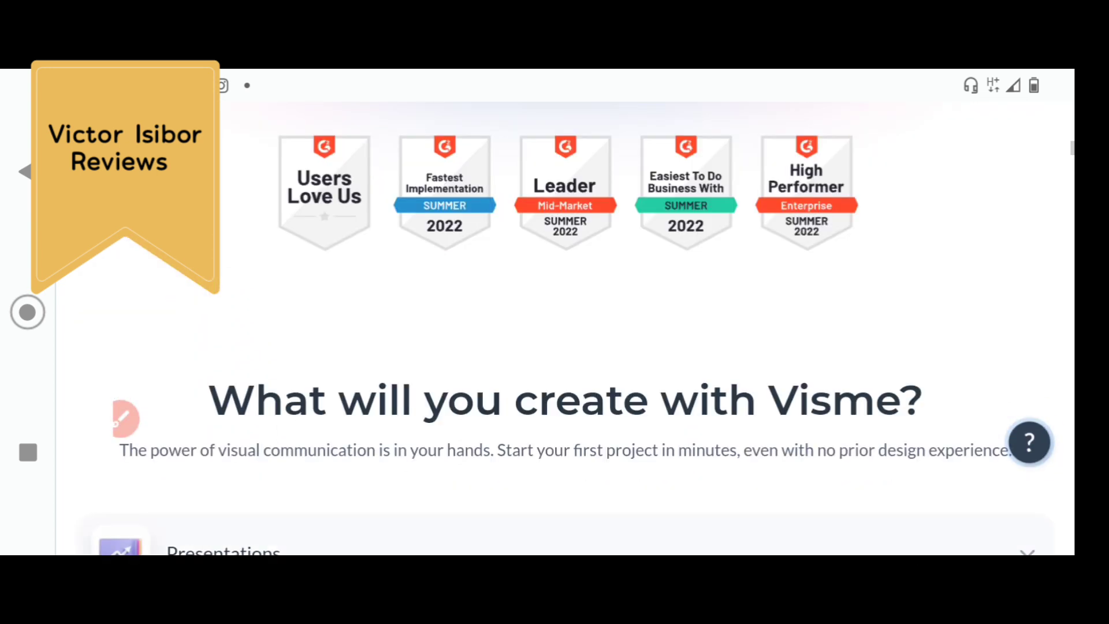
pyautogui.scroll(-6, 554, 346)
pyautogui.scroll(-2, 555, 346)
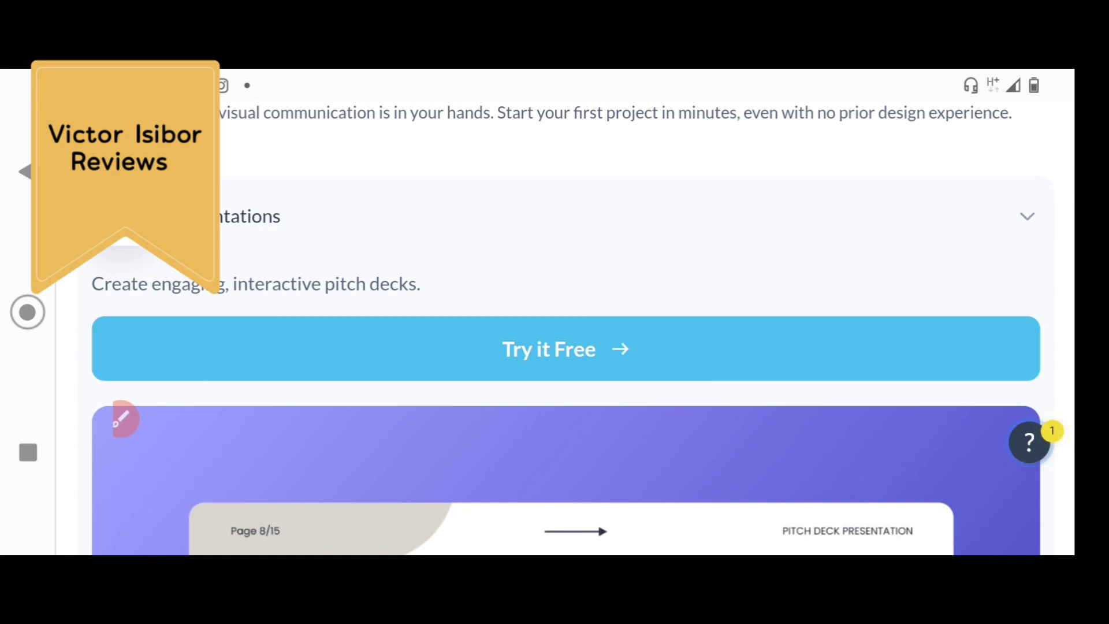
# Step: Start a free presentation and pick the Employee Engagement Workplace template
pyautogui.click(566, 349)
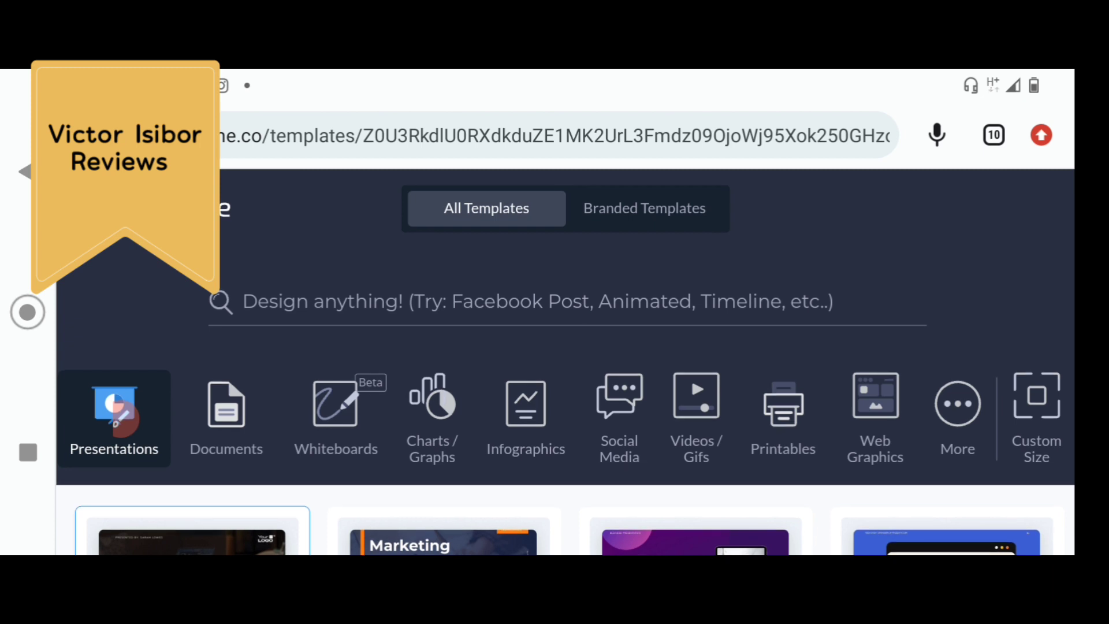
pyautogui.scroll(-5, 554, 390)
pyautogui.scroll(-3, 554, 390)
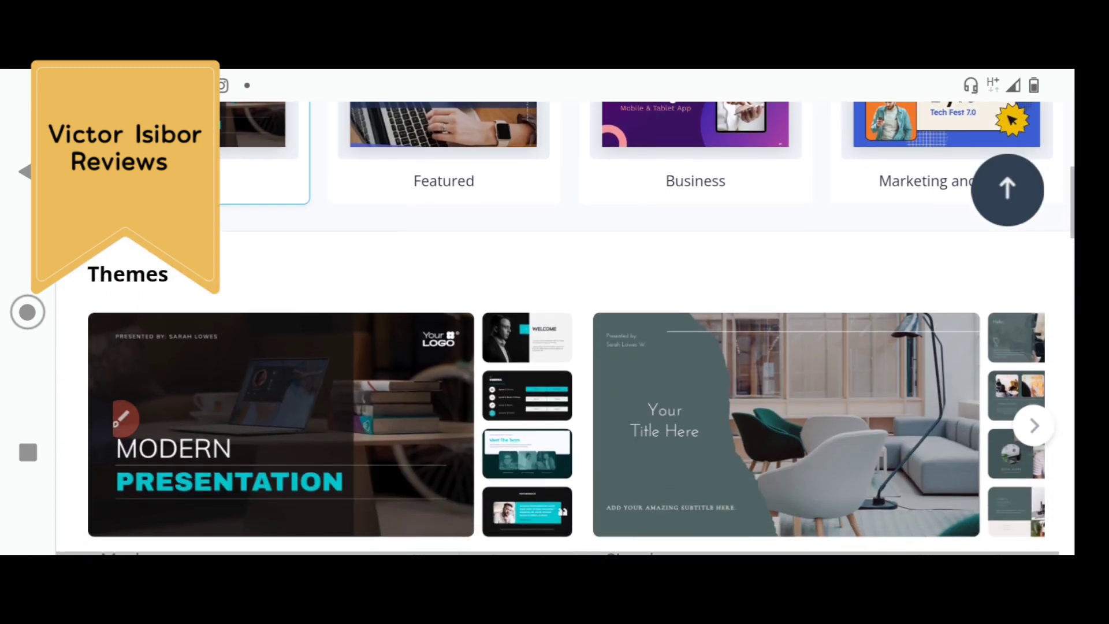
pyautogui.scroll(-4, 555, 390)
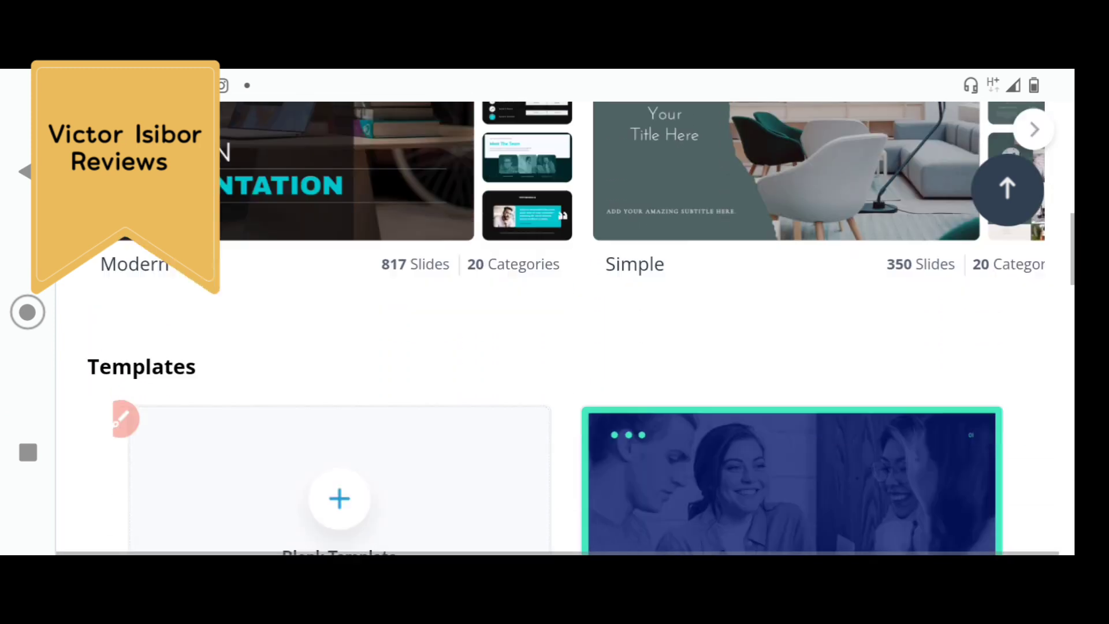
pyautogui.scroll(-3, 555, 390)
pyautogui.scroll(-2, 554, 390)
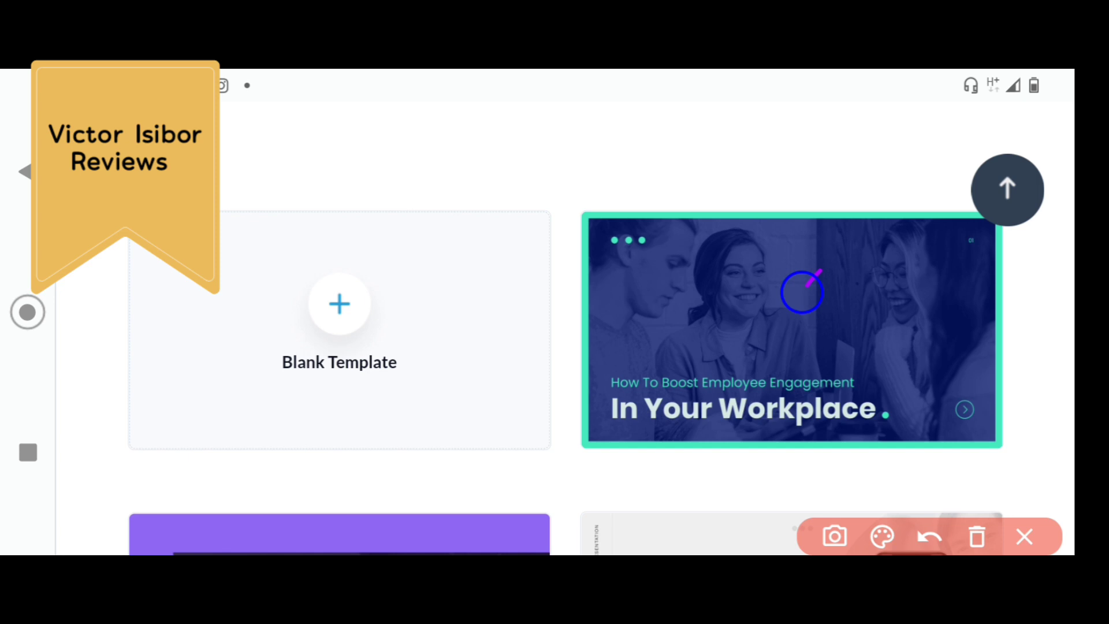
pyautogui.moveTo(819, 276); pyautogui.dragTo(728, 326)
pyautogui.click(930, 536)
pyautogui.click(1025, 537)
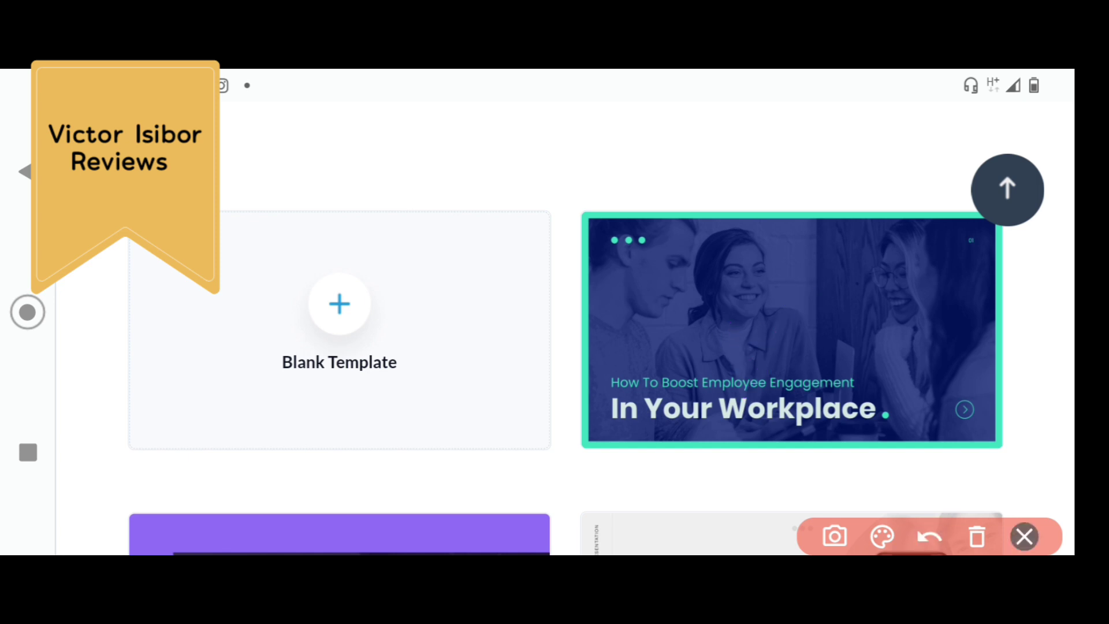
pyautogui.click(791, 330)
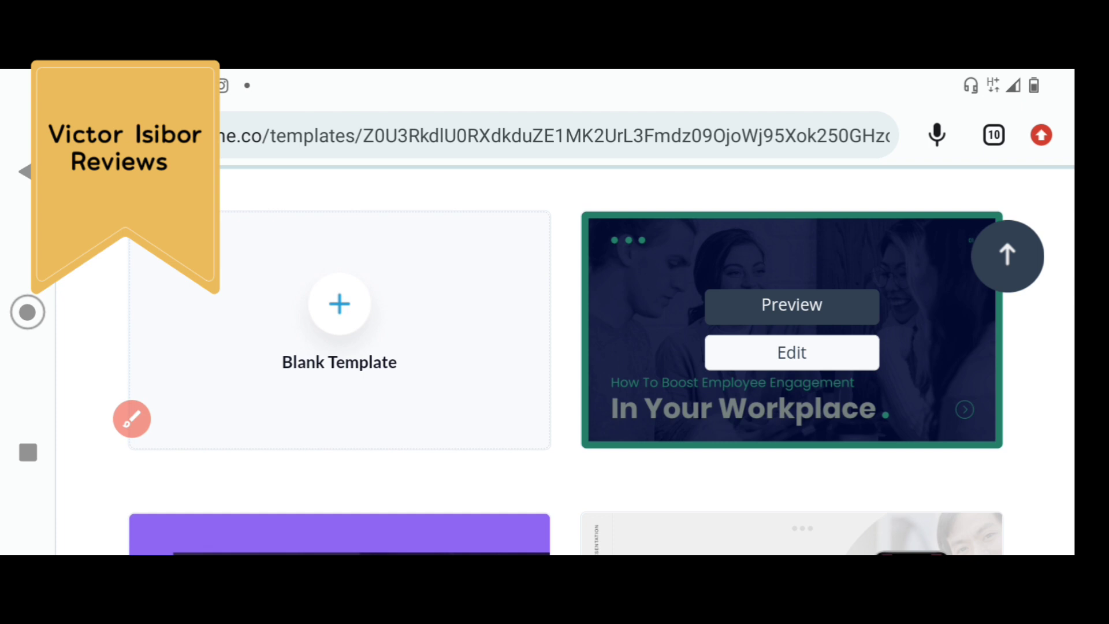
# Step: Load the Employee Engagement template in the Visme editor, then show Chrome's tab overview
pyautogui.click(791, 352)
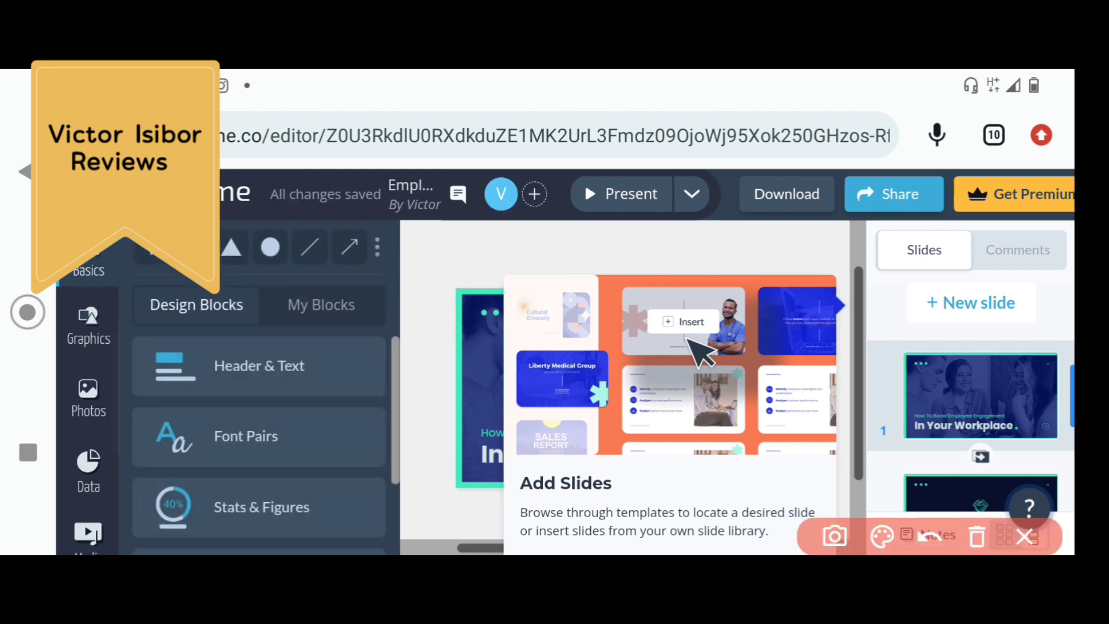
pyautogui.moveTo(140, 247); pyautogui.dragTo(130, 546)
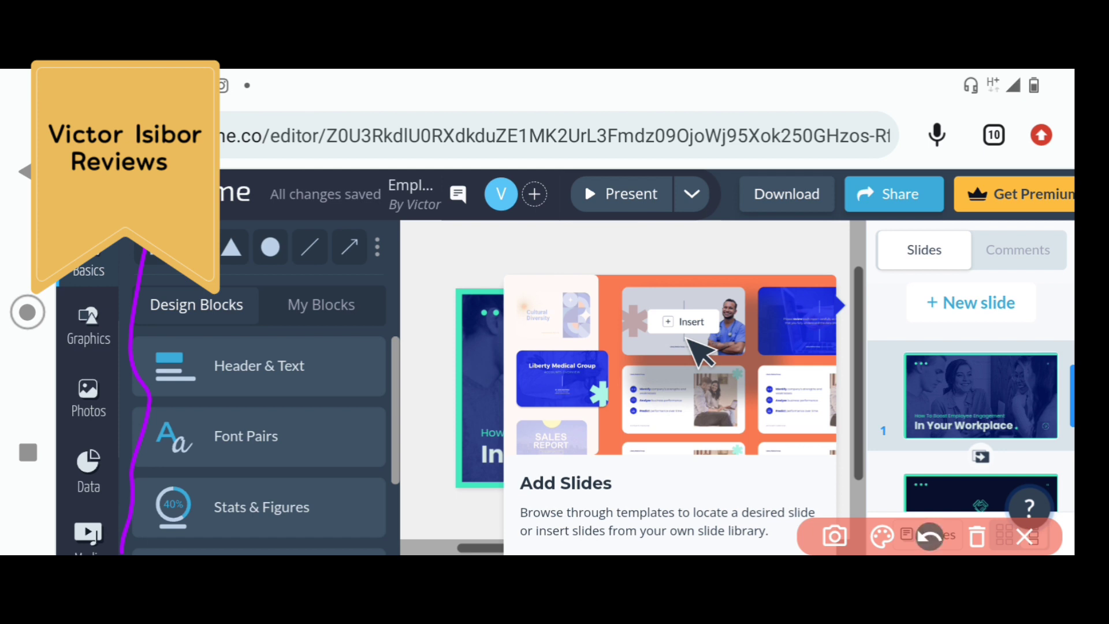
pyautogui.click(928, 536)
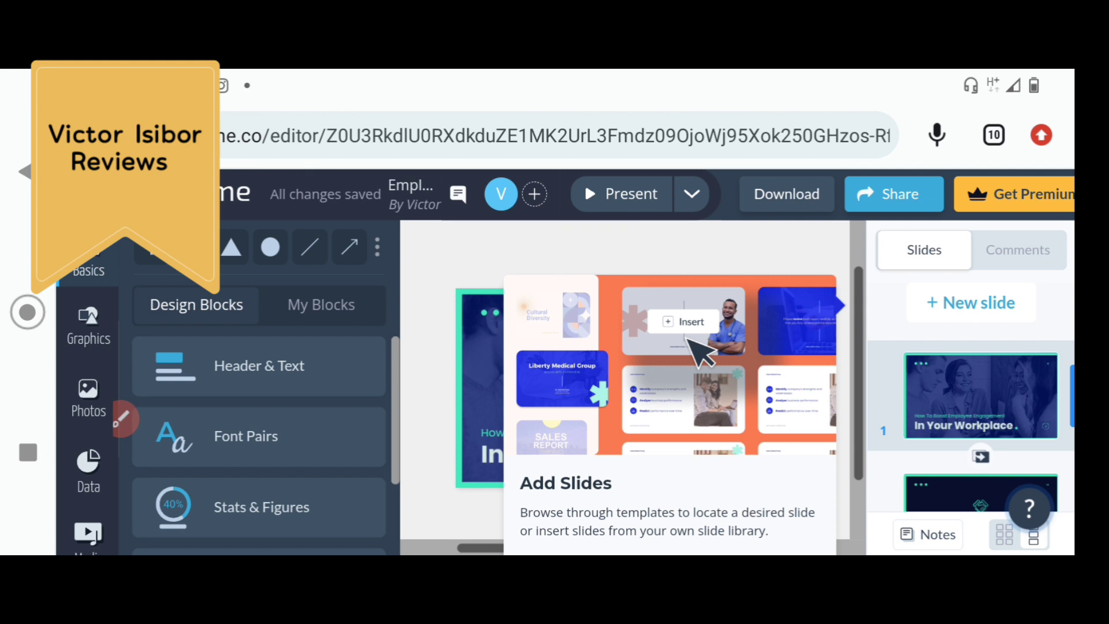
pyautogui.scroll(-3, 261, 433)
pyautogui.scroll(-2, 260, 434)
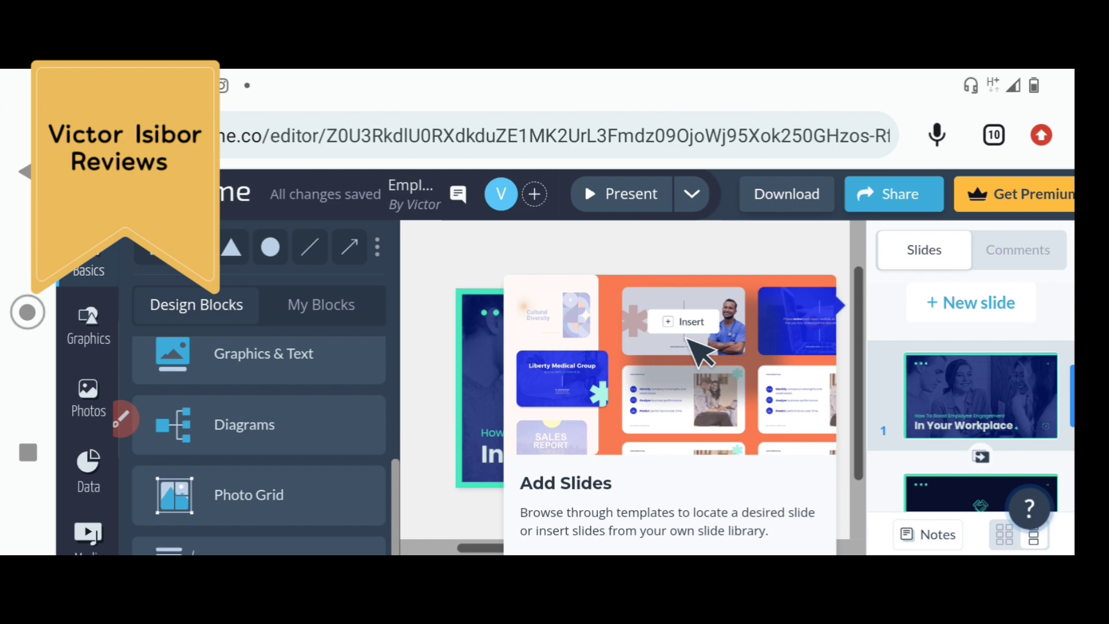
# Step: Switch from the tab overview to the open Gumroad tab
pyautogui.click(994, 136)
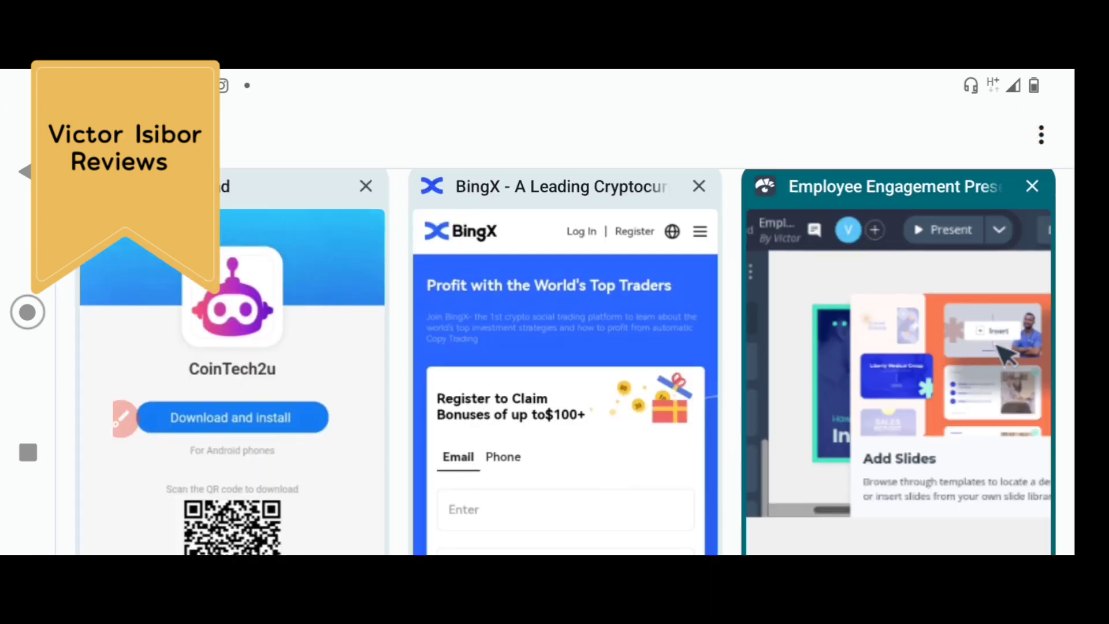
pyautogui.scroll(-5, 555, 363)
pyautogui.scroll(3, 554, 365)
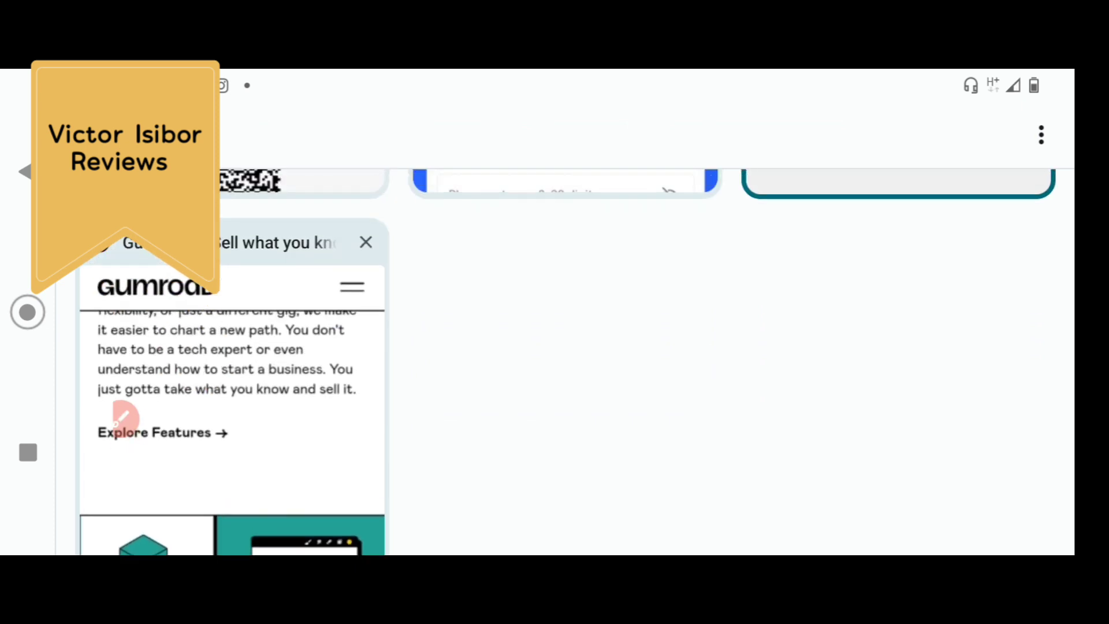
pyautogui.click(232, 382)
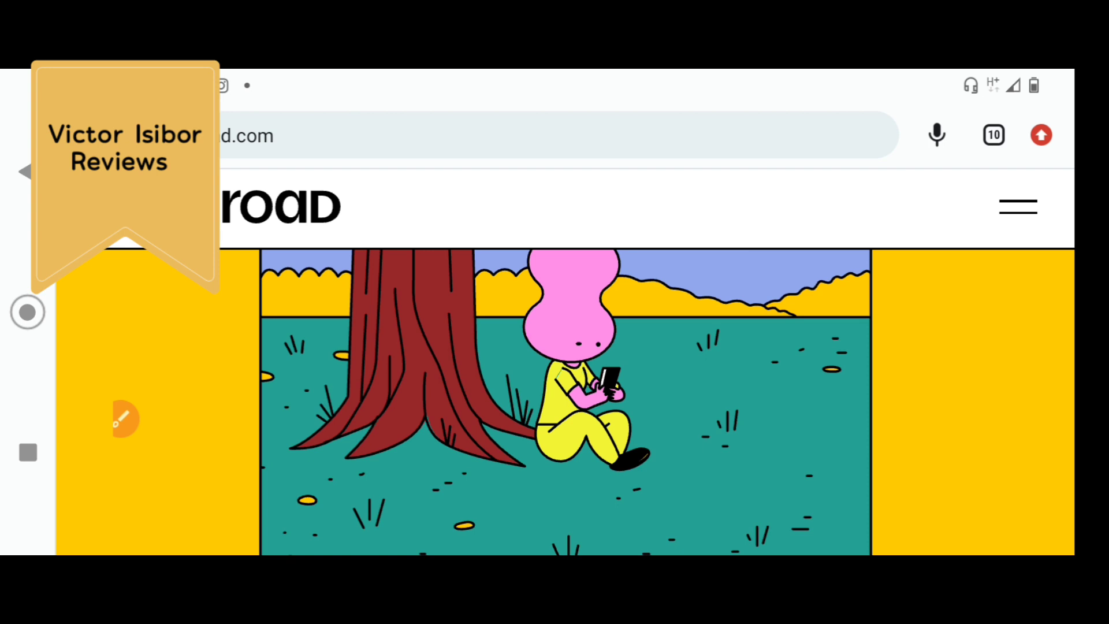
pyautogui.scroll(-1, 564, 390)
pyautogui.scroll(-5, 563, 390)
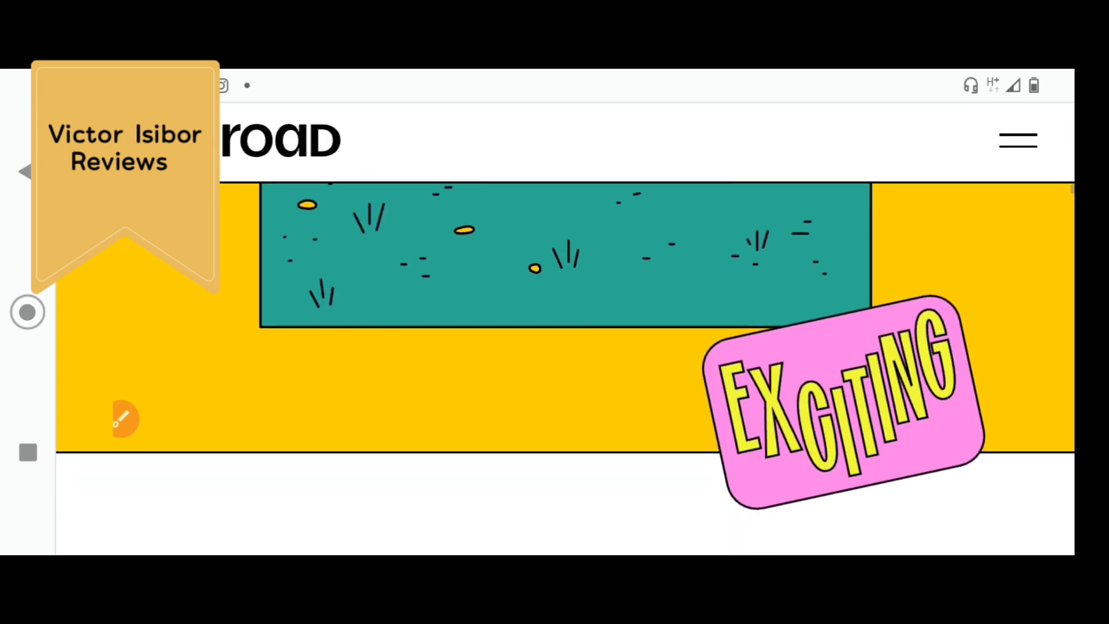
pyautogui.scroll(-5, 564, 390)
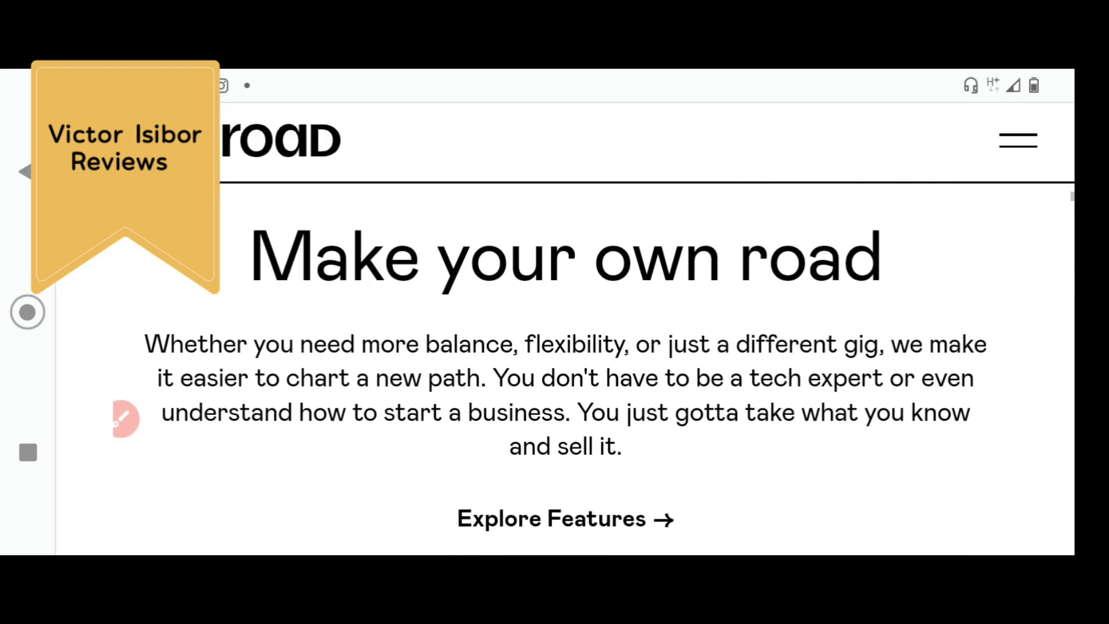
pyautogui.scroll(-5, 564, 390)
pyautogui.scroll(-3, 563, 391)
pyautogui.scroll(-4, 563, 391)
pyautogui.scroll(-4, 563, 390)
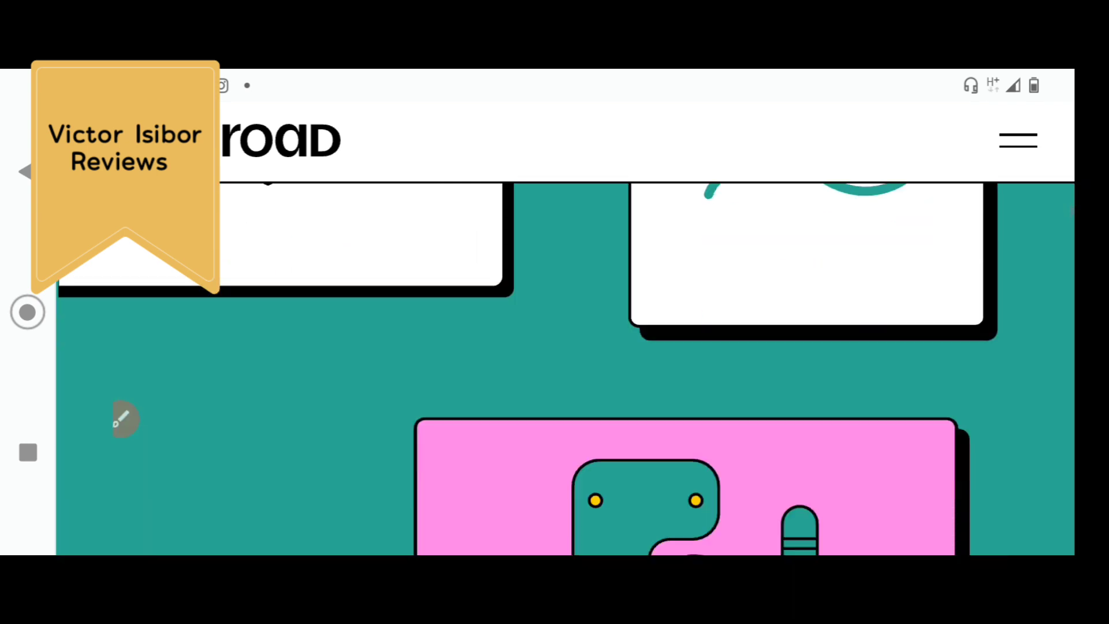
pyautogui.scroll(-4, 563, 390)
pyautogui.scroll(-5, 564, 391)
pyautogui.scroll(-5, 563, 390)
pyautogui.scroll(-2, 563, 390)
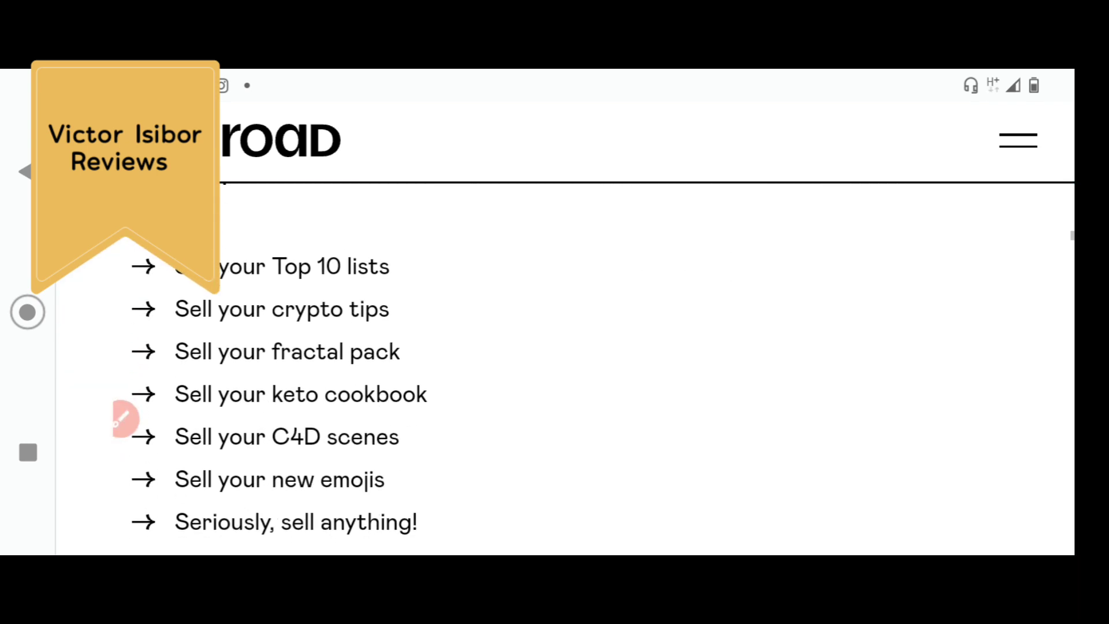
pyautogui.scroll(-2, 563, 390)
pyautogui.scroll(1, 564, 390)
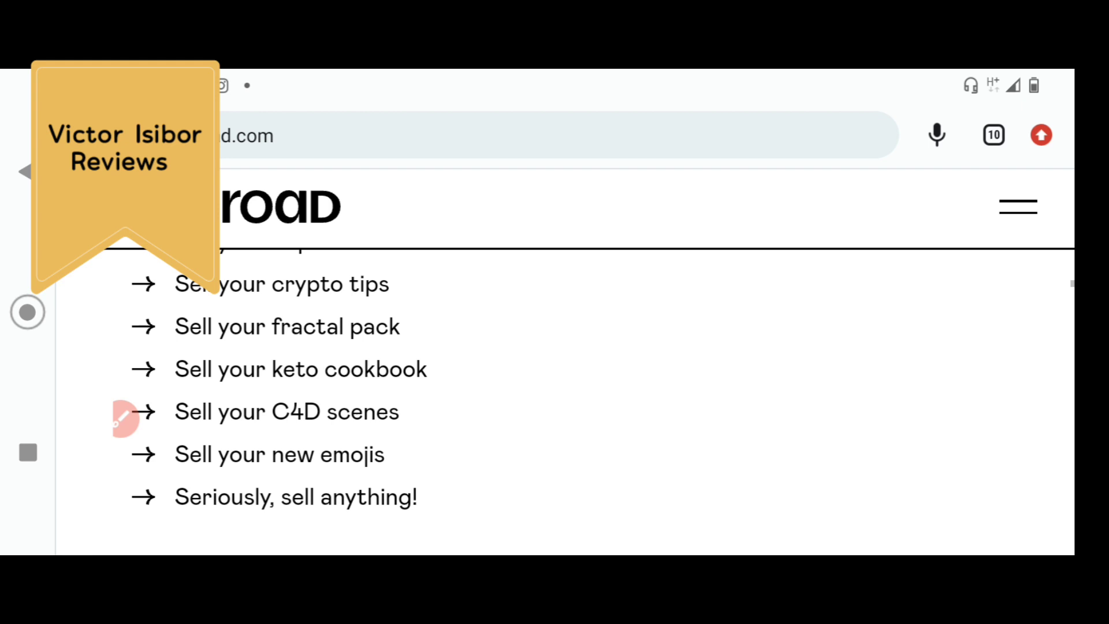
pyautogui.scroll(1, 564, 391)
pyautogui.scroll(1, 563, 389)
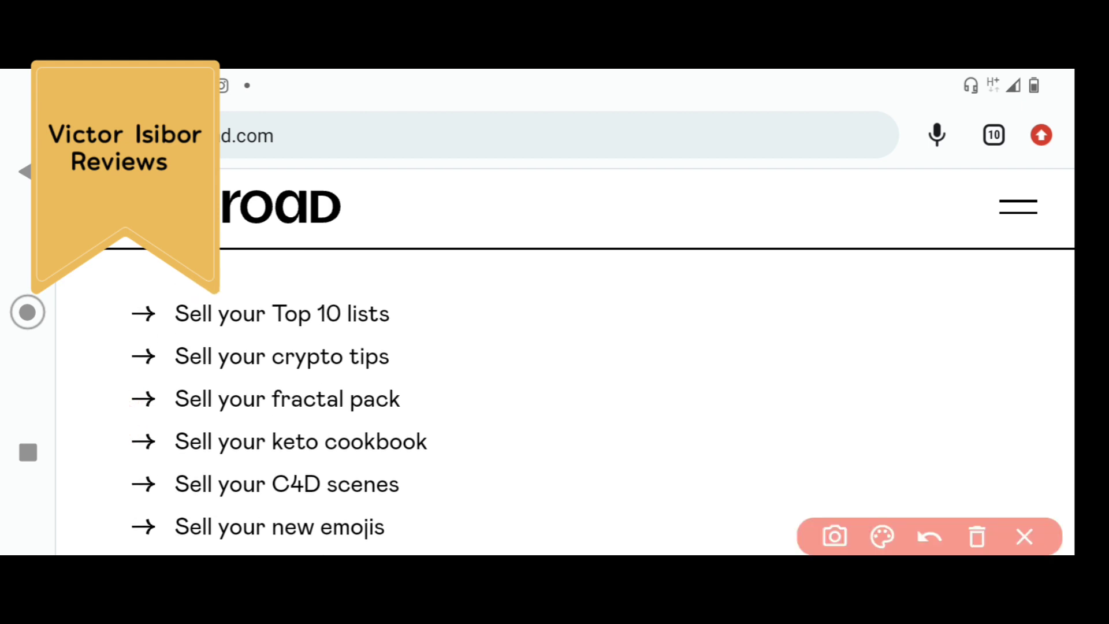
# Step: Tick the Top 10 lists, crypto tips and fractal pack items with the pen, then undo the marks
pyautogui.moveTo(439, 299); pyautogui.dragTo(503, 261)
pyautogui.moveTo(407, 355); pyautogui.dragTo(478, 299)
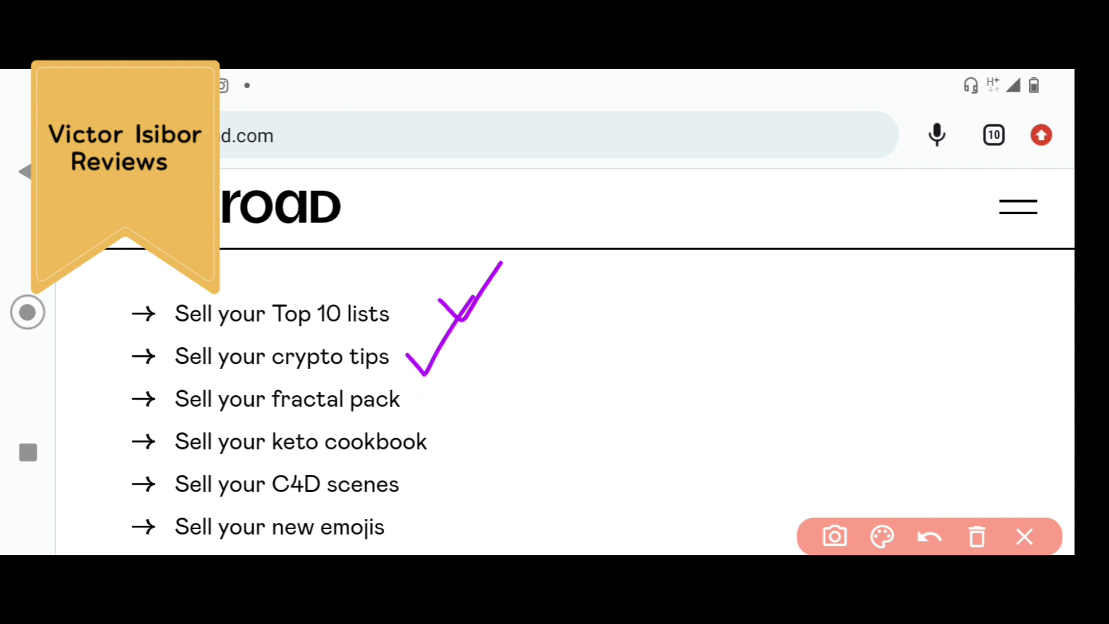
pyautogui.moveTo(427, 386); pyautogui.dragTo(488, 349)
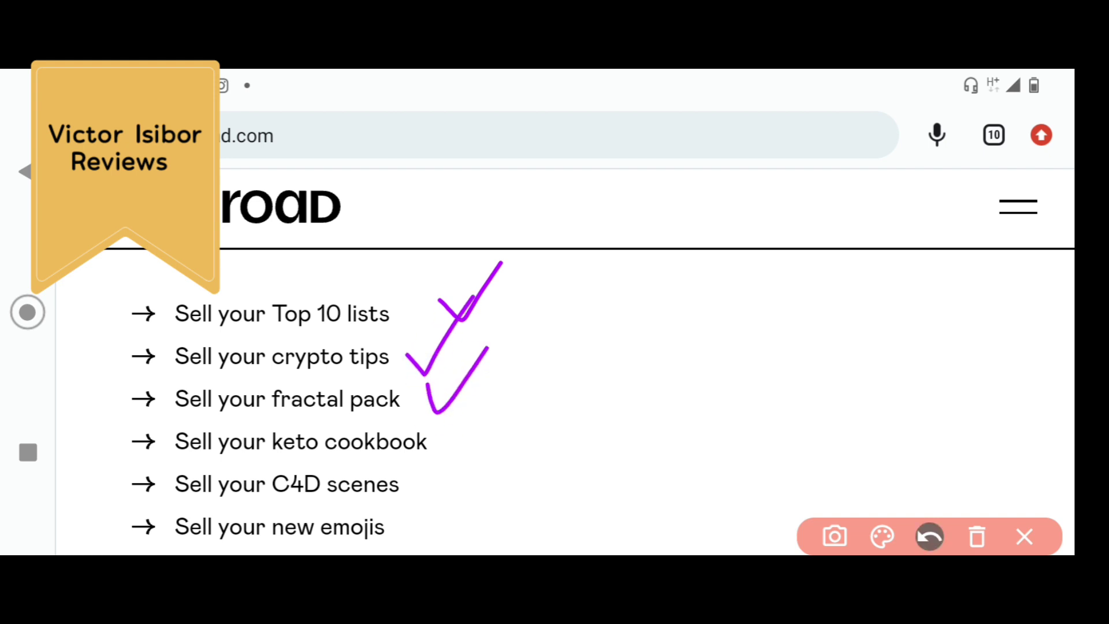
pyautogui.click(930, 537)
# Step: Close the screen pen toolbar so the page can be scrolled to the $3,944,320 statistic
pyautogui.click(1024, 537)
pyautogui.scroll(-1, 555, 346)
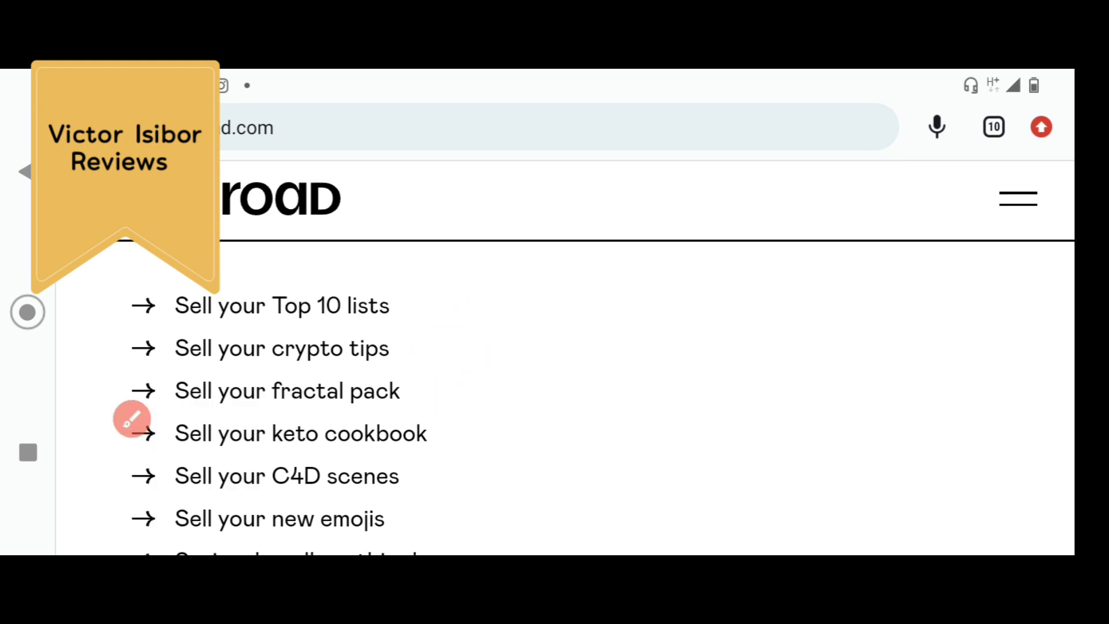
pyautogui.scroll(-10, 554, 348)
pyautogui.scroll(-5, 555, 347)
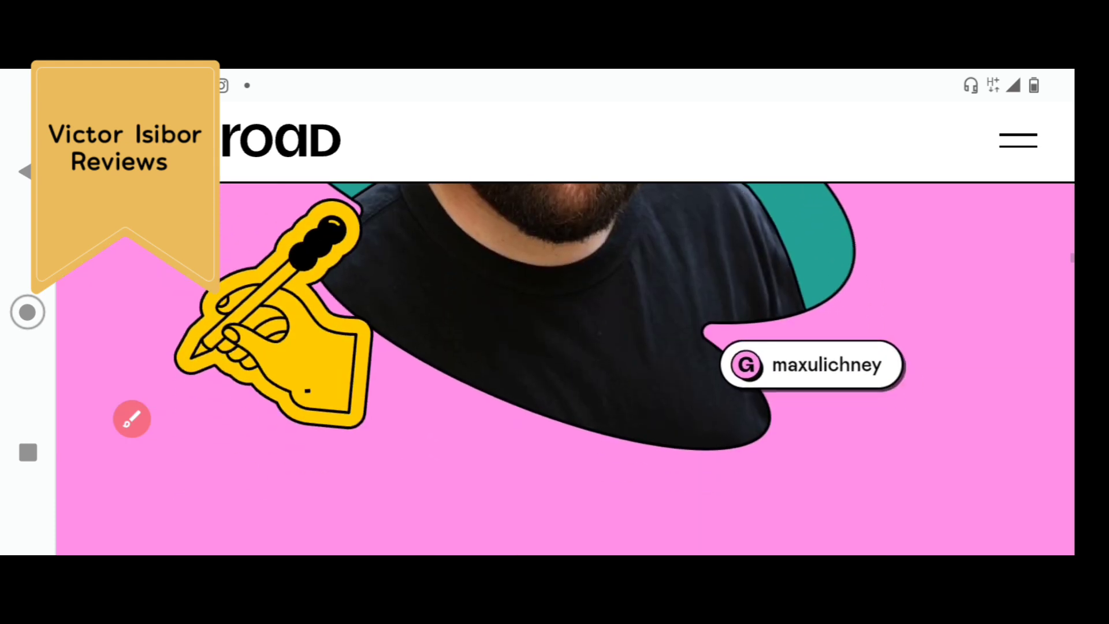
pyautogui.scroll(-5, 555, 347)
pyautogui.scroll(-5, 554, 347)
pyautogui.scroll(-5, 555, 347)
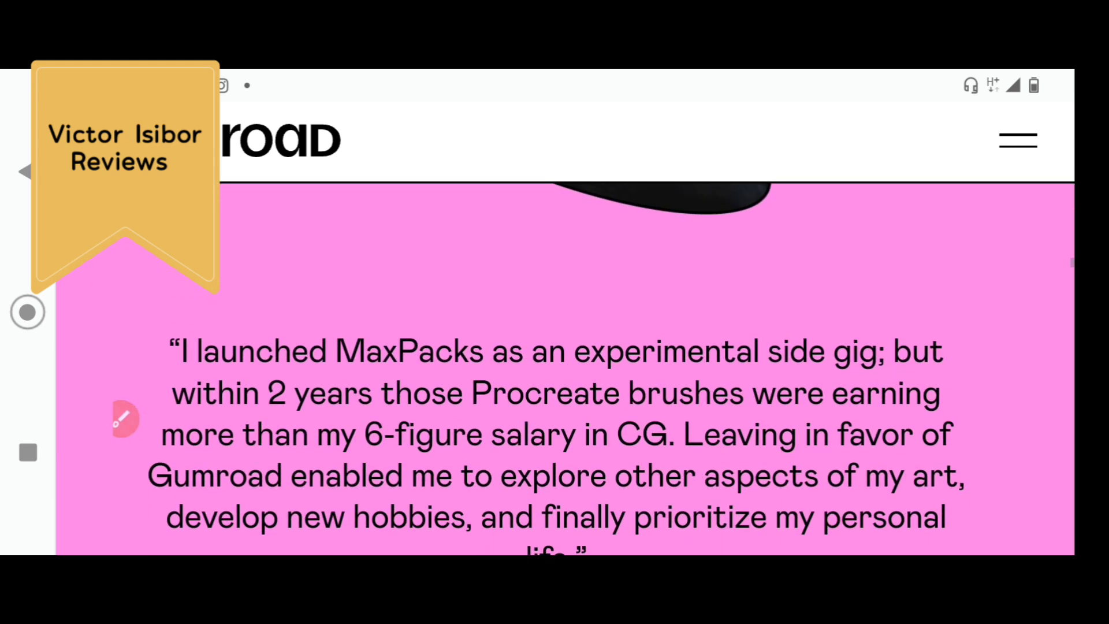
pyautogui.scroll(-5, 555, 347)
pyautogui.scroll(-5, 554, 347)
pyautogui.scroll(-5, 554, 347)
pyautogui.scroll(-5, 555, 346)
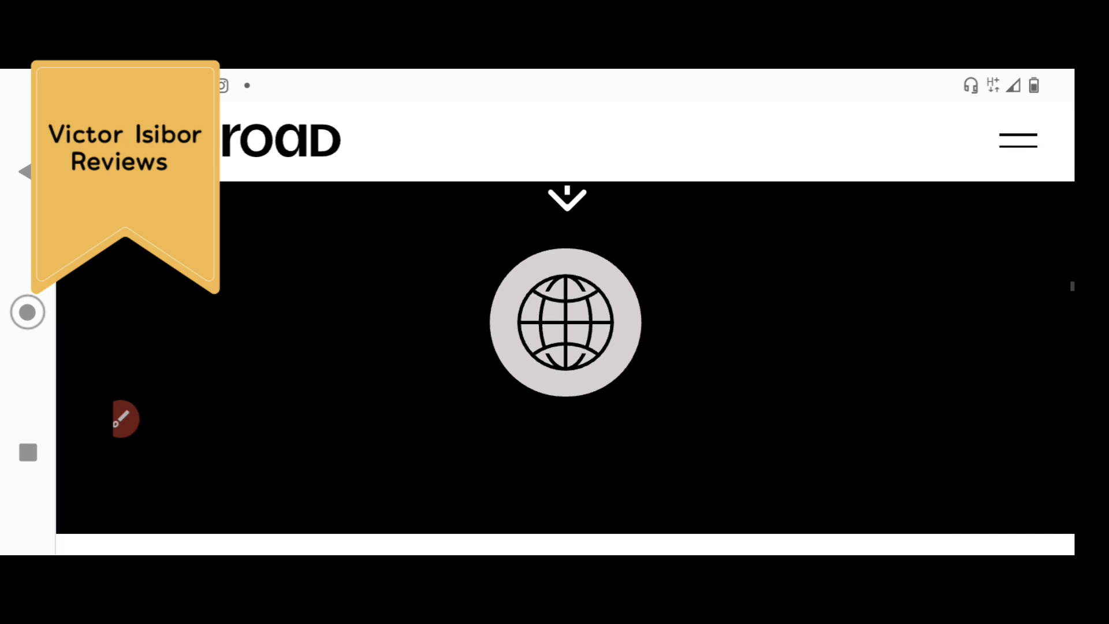
pyautogui.scroll(-5, 555, 347)
pyautogui.scroll(-5, 555, 347)
pyautogui.scroll(-5, 555, 347)
pyautogui.scroll(-3, 554, 346)
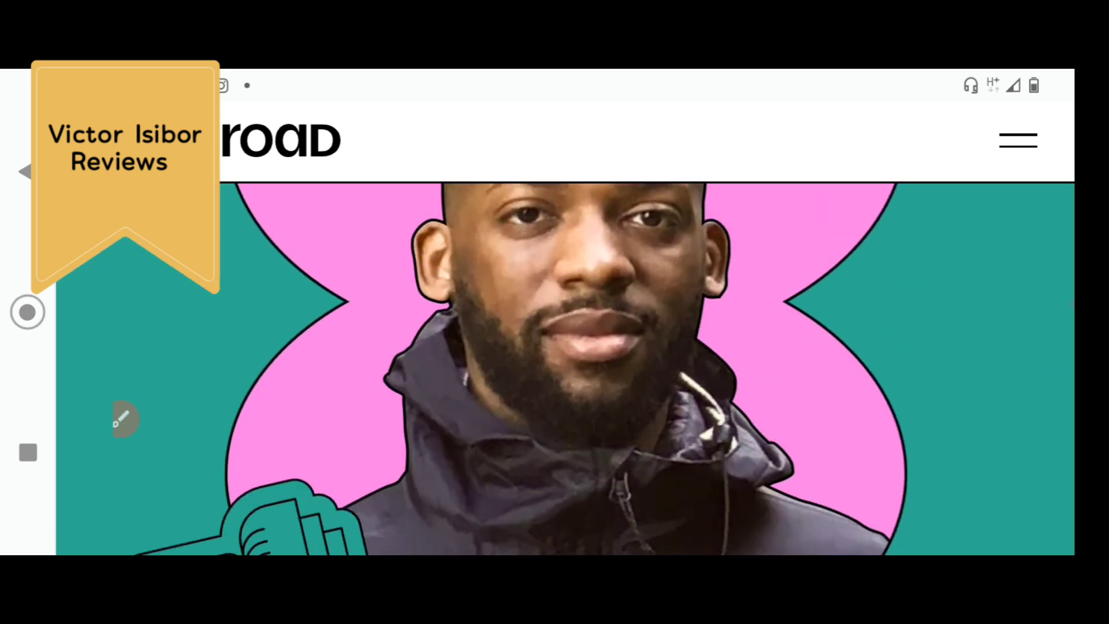
pyautogui.scroll(-3, 555, 347)
pyautogui.scroll(-5, 554, 346)
pyautogui.scroll(-5, 555, 347)
pyautogui.scroll(-5, 555, 346)
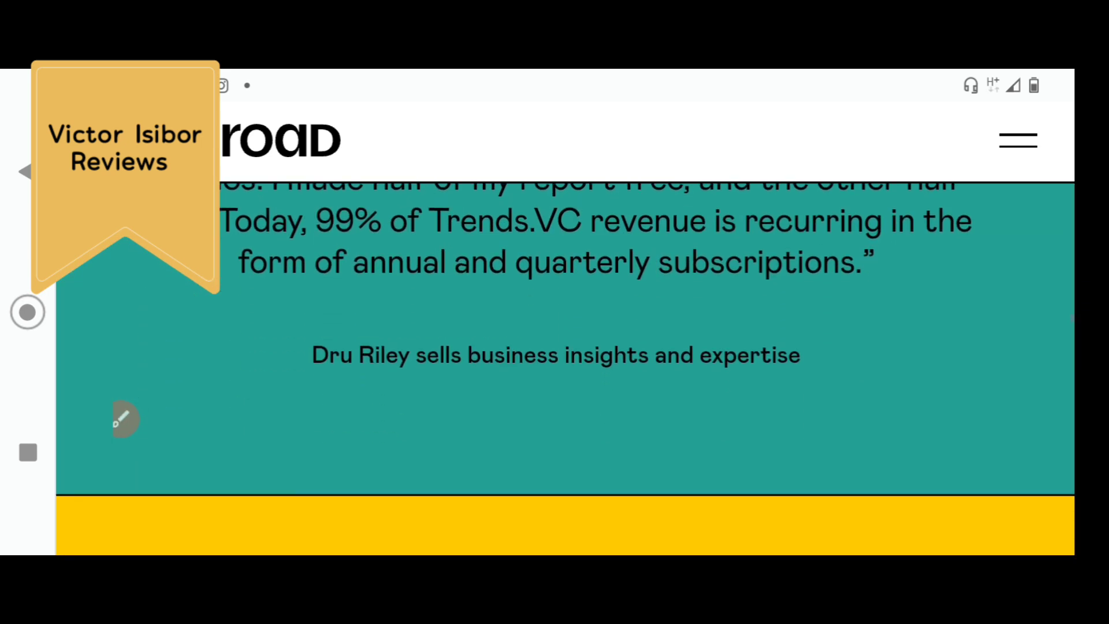
pyautogui.scroll(-3, 555, 347)
pyautogui.scroll(-2, 555, 347)
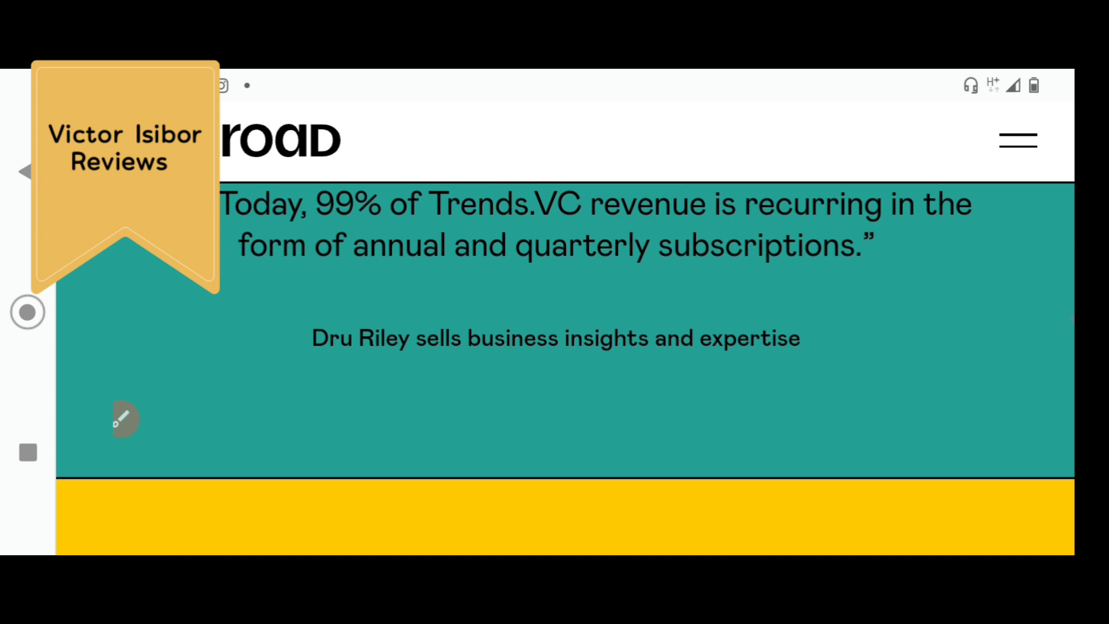
pyautogui.scroll(-6, 555, 347)
pyautogui.scroll(-3, 555, 347)
pyautogui.scroll(-3, 554, 347)
pyautogui.scroll(-4, 554, 347)
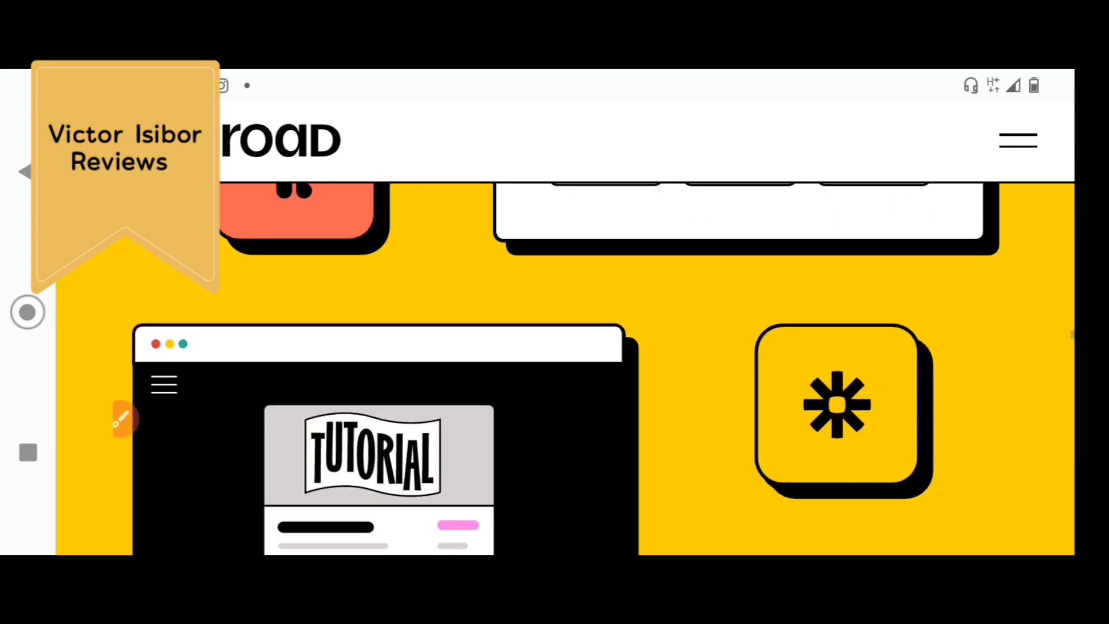
pyautogui.scroll(-4, 554, 347)
pyautogui.scroll(-5, 555, 346)
pyautogui.scroll(-2, 554, 347)
pyautogui.scroll(-1, 555, 347)
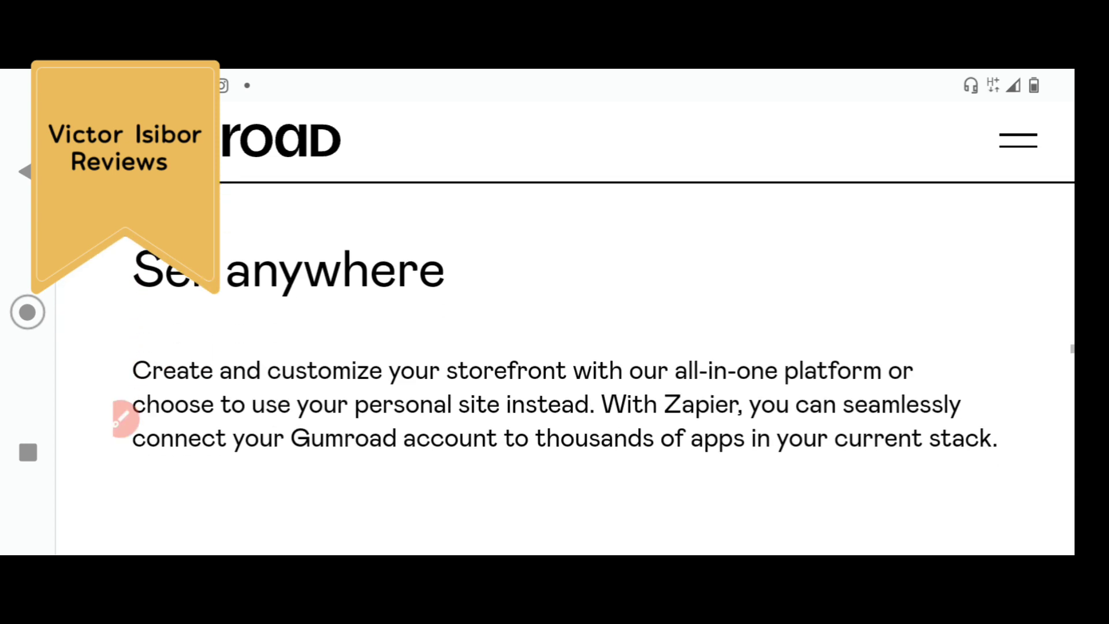
pyautogui.scroll(-1, 555, 346)
pyautogui.scroll(-1, 555, 346)
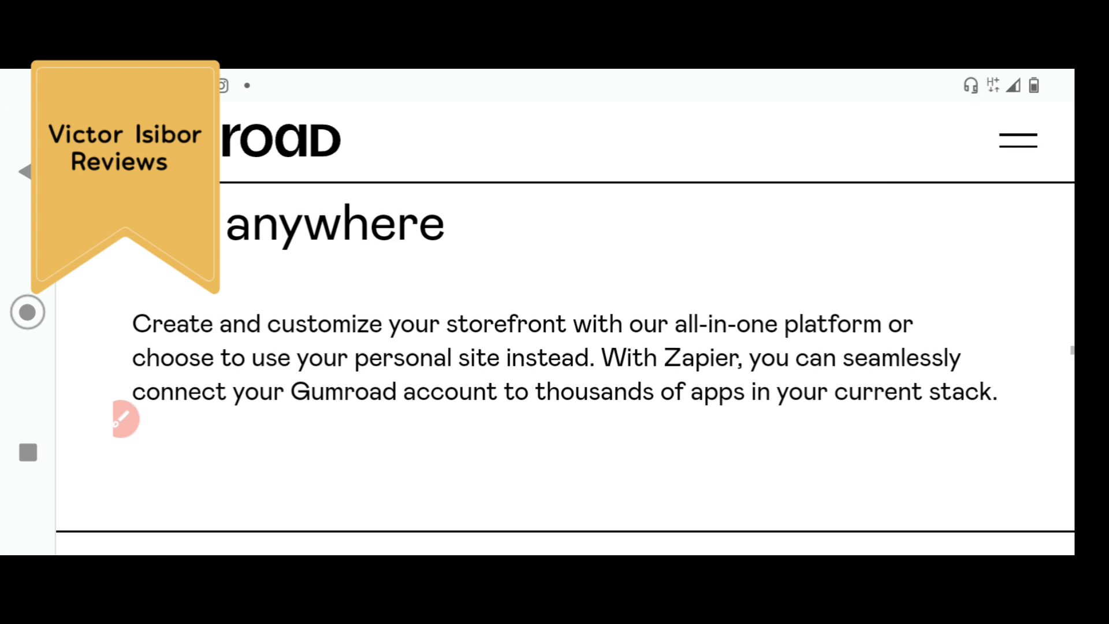
pyautogui.scroll(-1, 554, 347)
pyautogui.scroll(-1, 554, 347)
pyautogui.scroll(-3, 554, 347)
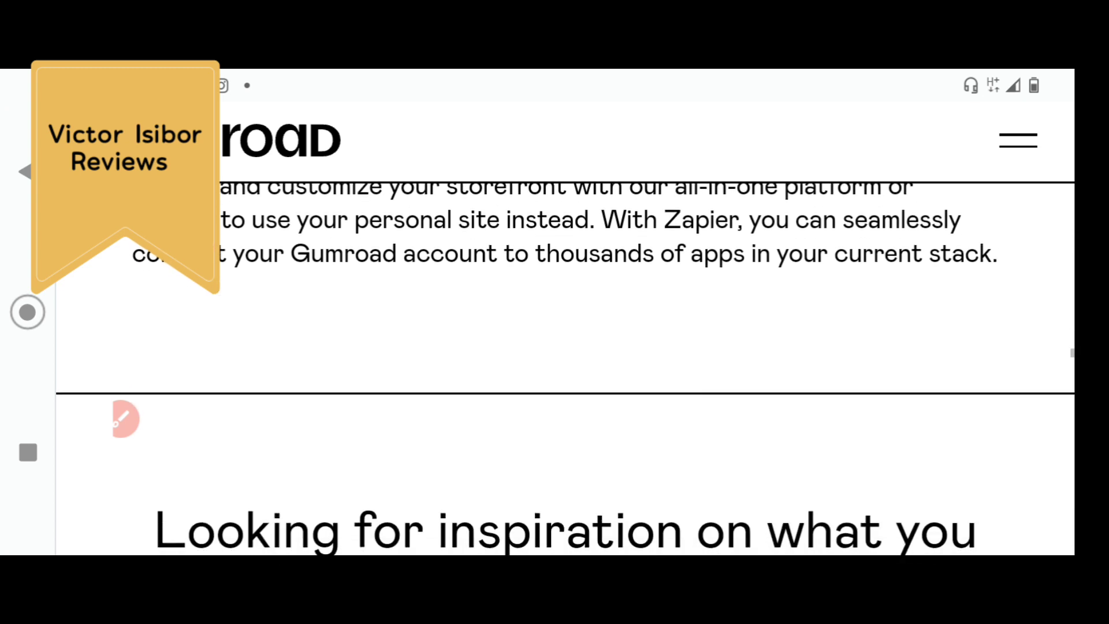
pyautogui.scroll(-3, 555, 346)
pyautogui.scroll(-1, 555, 347)
pyautogui.scroll(-1, 555, 346)
pyautogui.scroll(-3, 554, 346)
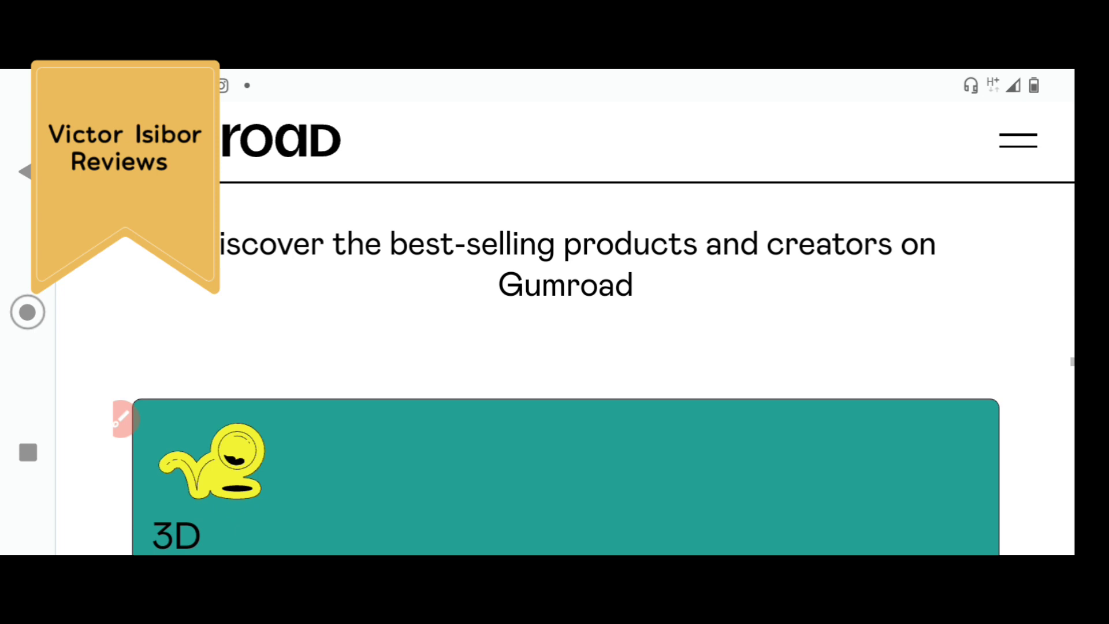
pyautogui.scroll(-3, 555, 347)
pyautogui.scroll(-3, 555, 347)
pyautogui.scroll(-3, 554, 347)
pyautogui.scroll(-4, 555, 346)
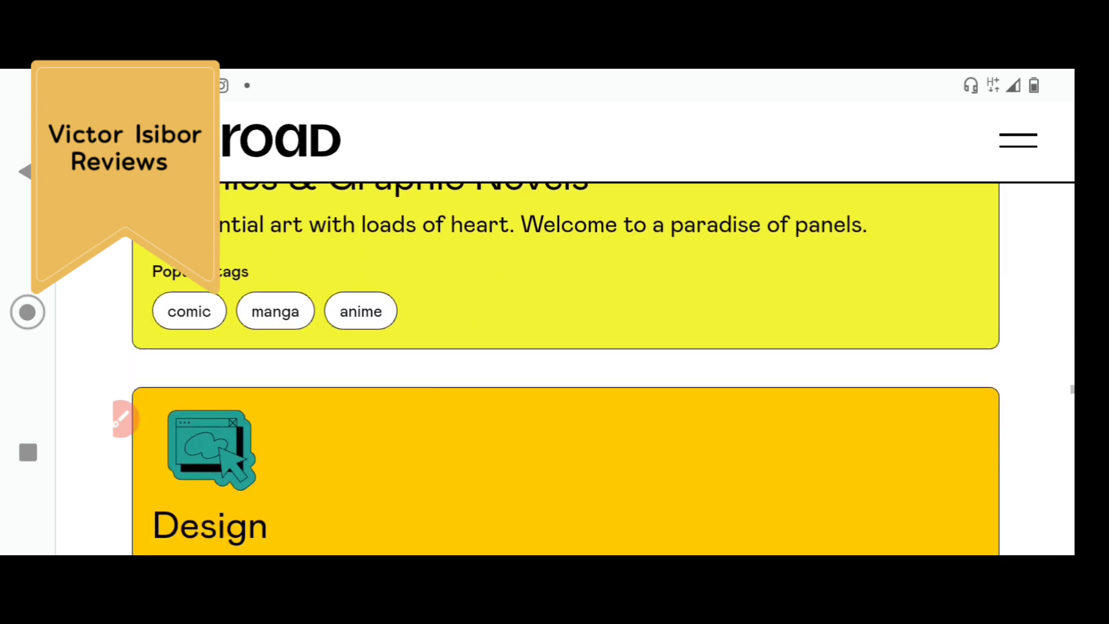
pyautogui.scroll(-1, 555, 347)
pyautogui.scroll(-1, 555, 347)
pyautogui.scroll(-1, 554, 346)
pyautogui.scroll(-2, 555, 347)
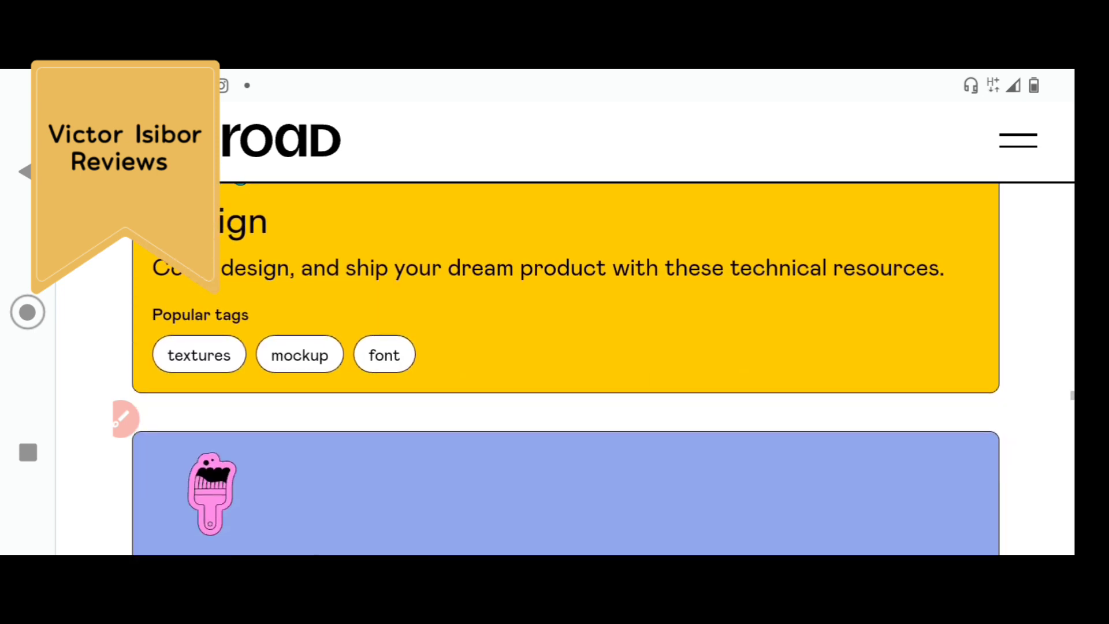
pyautogui.scroll(-1, 554, 347)
pyautogui.scroll(-3, 554, 348)
pyautogui.scroll(-1, 555, 347)
pyautogui.scroll(-2, 554, 346)
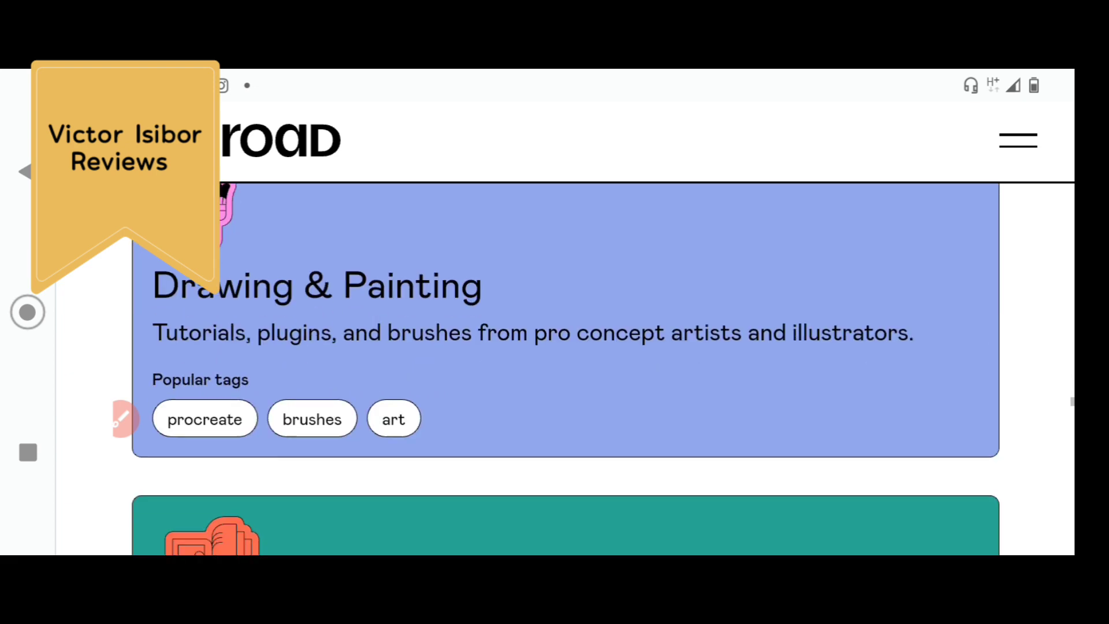
pyautogui.scroll(-3, 554, 347)
pyautogui.scroll(-3, 555, 347)
pyautogui.scroll(-3, 555, 346)
pyautogui.scroll(-3, 554, 346)
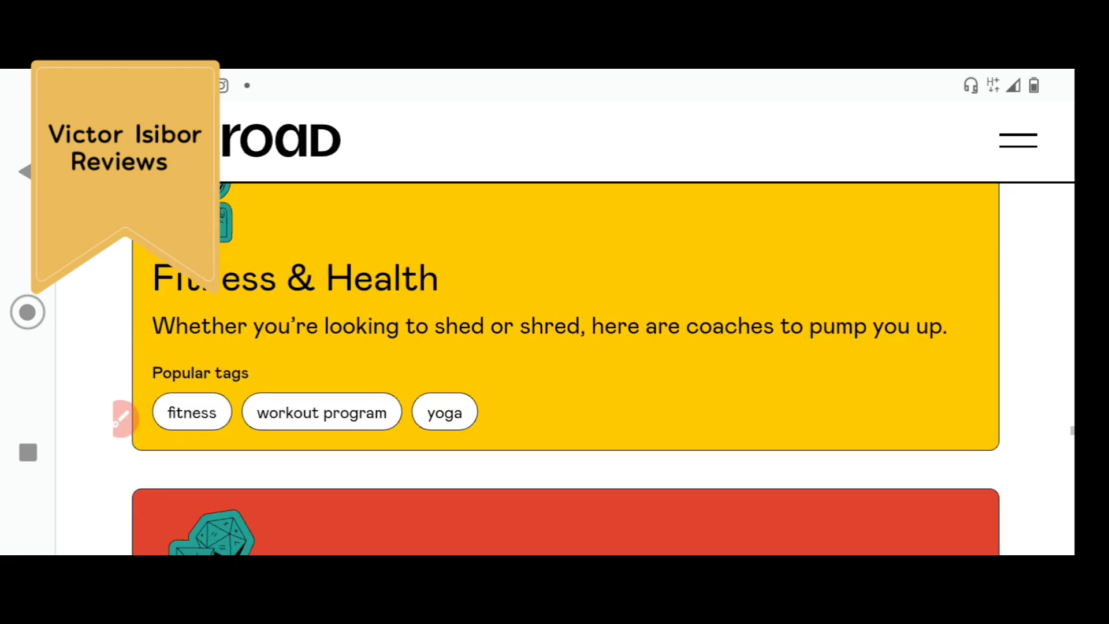
pyautogui.scroll(-3, 554, 346)
pyautogui.scroll(-3, 555, 346)
pyautogui.scroll(-3, 555, 347)
pyautogui.scroll(-3, 555, 346)
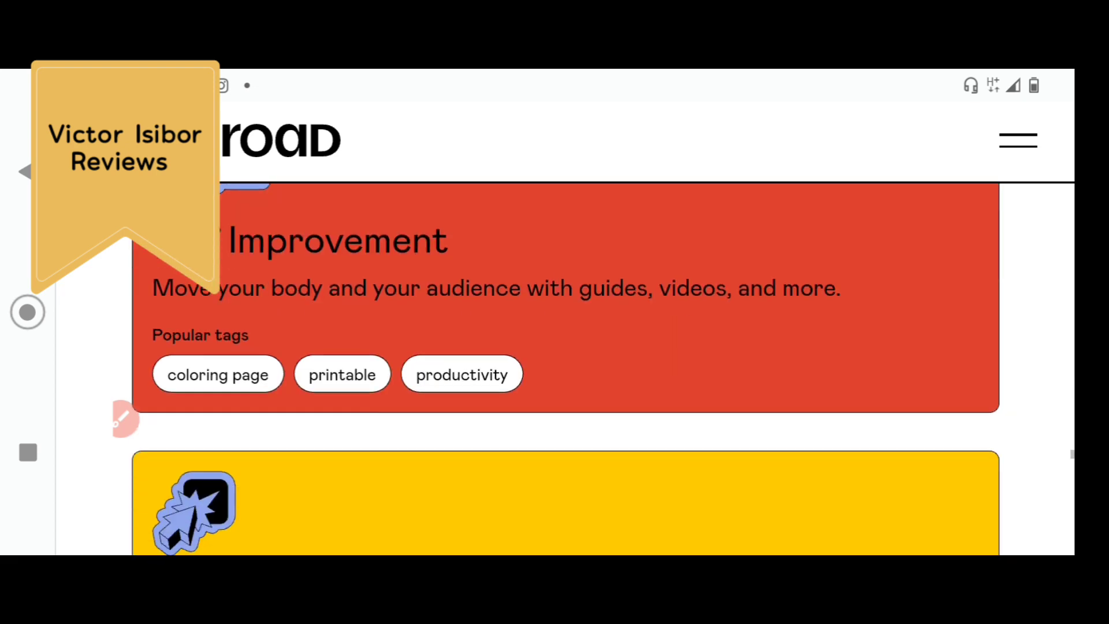
pyautogui.scroll(-3, 554, 348)
pyautogui.scroll(-3, 555, 347)
pyautogui.scroll(-3, 555, 347)
pyautogui.scroll(-3, 555, 346)
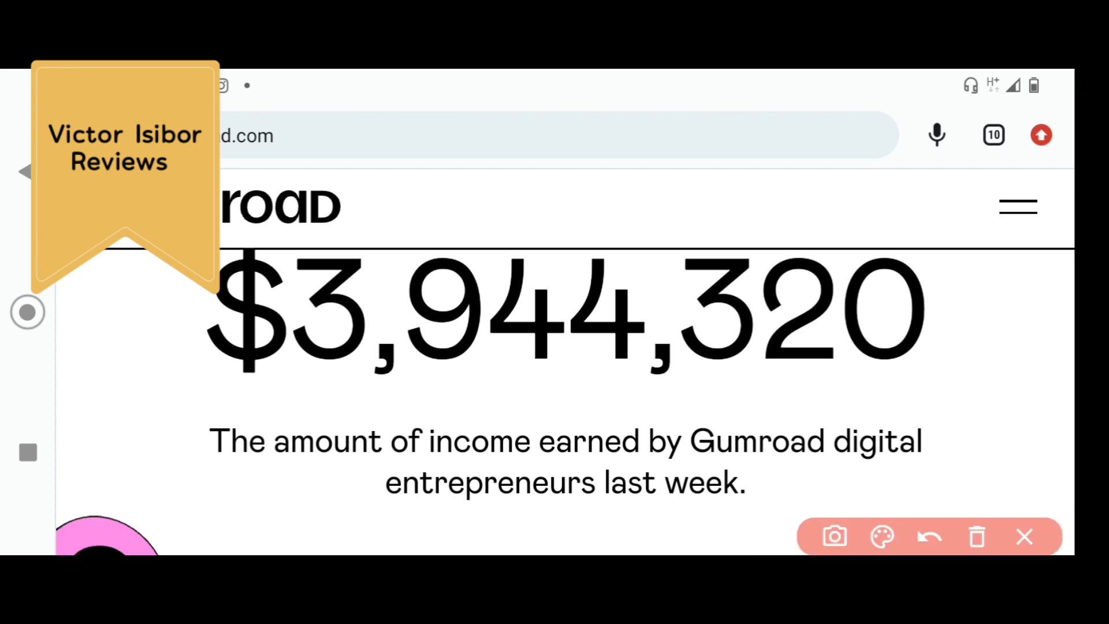
pyautogui.moveTo(170, 273)
pyautogui.mouseDown()
pyautogui.moveTo(918, 259)
pyautogui.moveTo(286, 221)
pyautogui.moveTo(139, 299)
pyautogui.mouseUp()
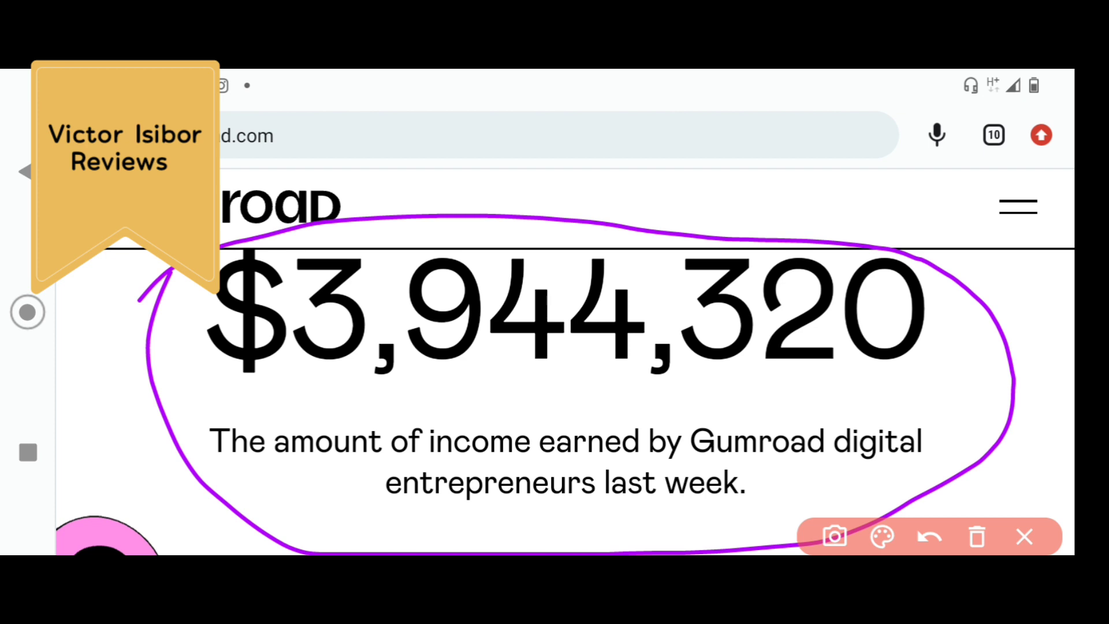
pyautogui.moveTo(616, 524)
pyautogui.mouseDown()
pyautogui.moveTo(762, 485)
pyautogui.moveTo(594, 486)
pyautogui.moveTo(619, 529)
pyautogui.mouseUp()
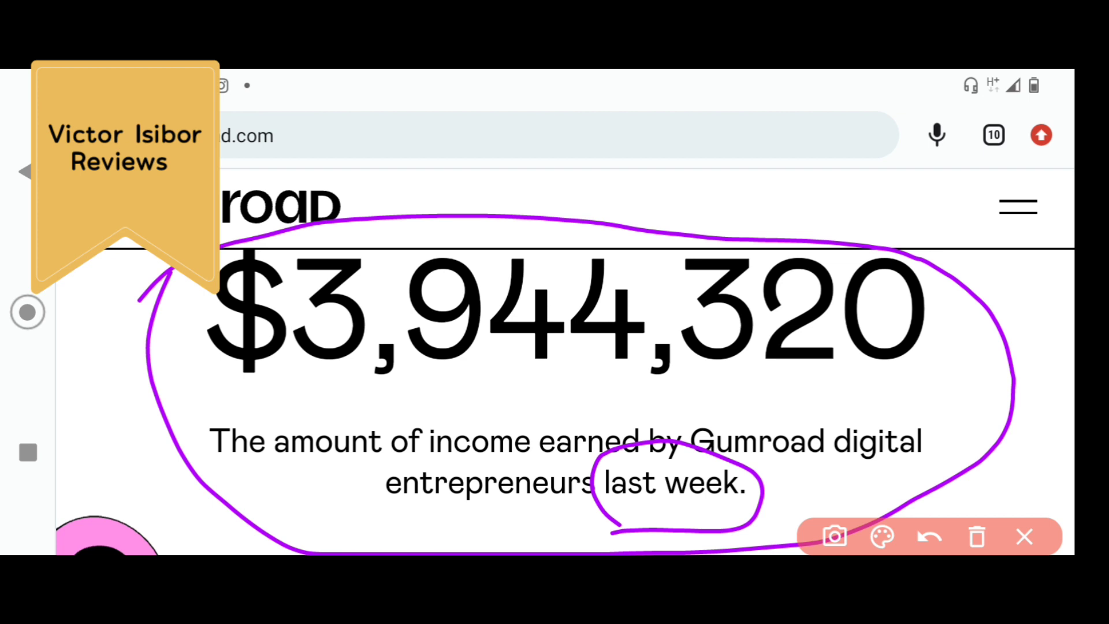
pyautogui.click(930, 537)
pyautogui.click(930, 537)
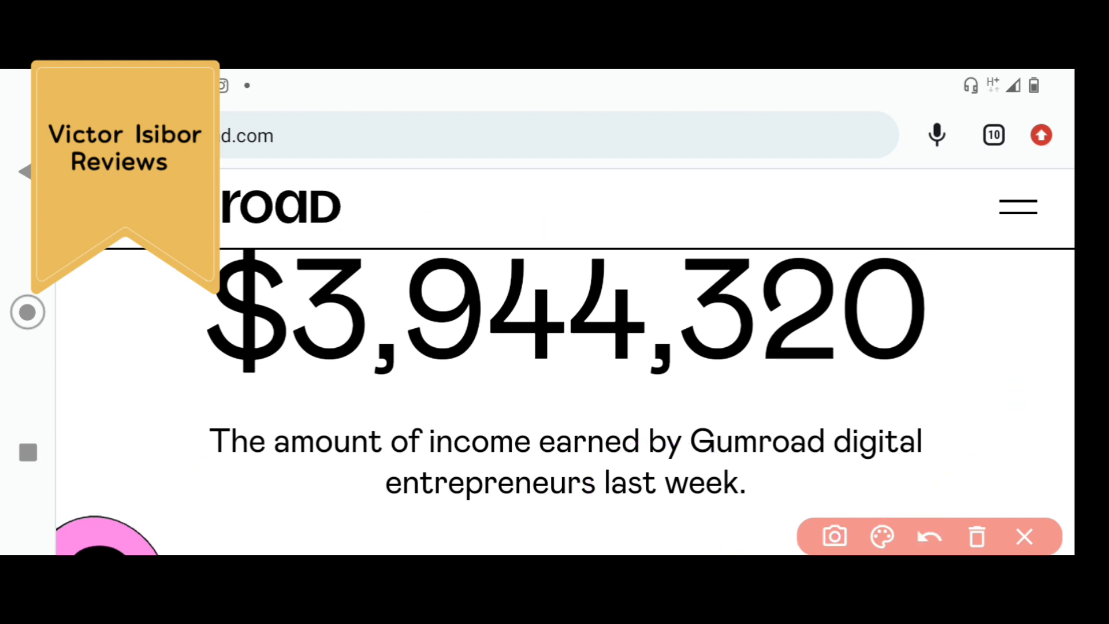
pyautogui.click(1024, 536)
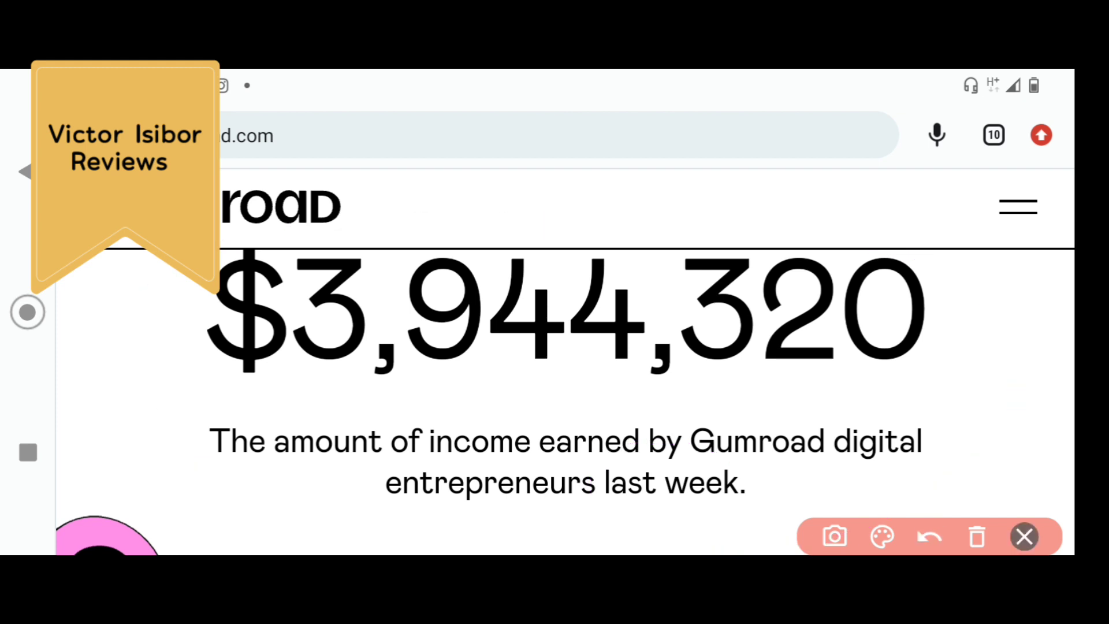